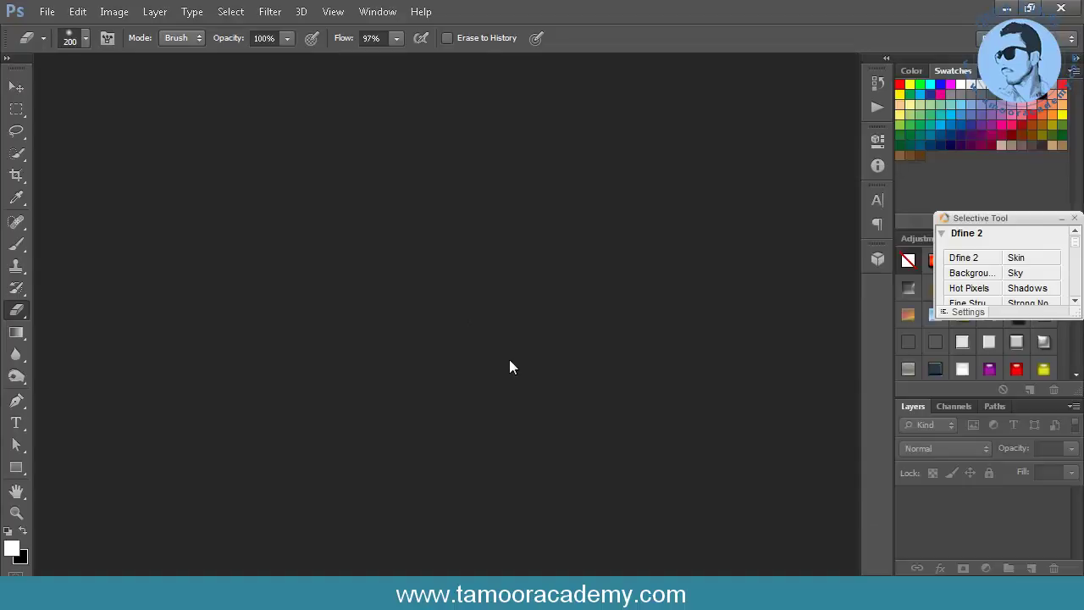
- Open the portrait IMG-20170728-WA0079.jpg from the H:\eid\haron folder
{"action": "left_click", "coordinate": [49, 12]}
{"action": "left_click", "coordinate": [41, 44]}
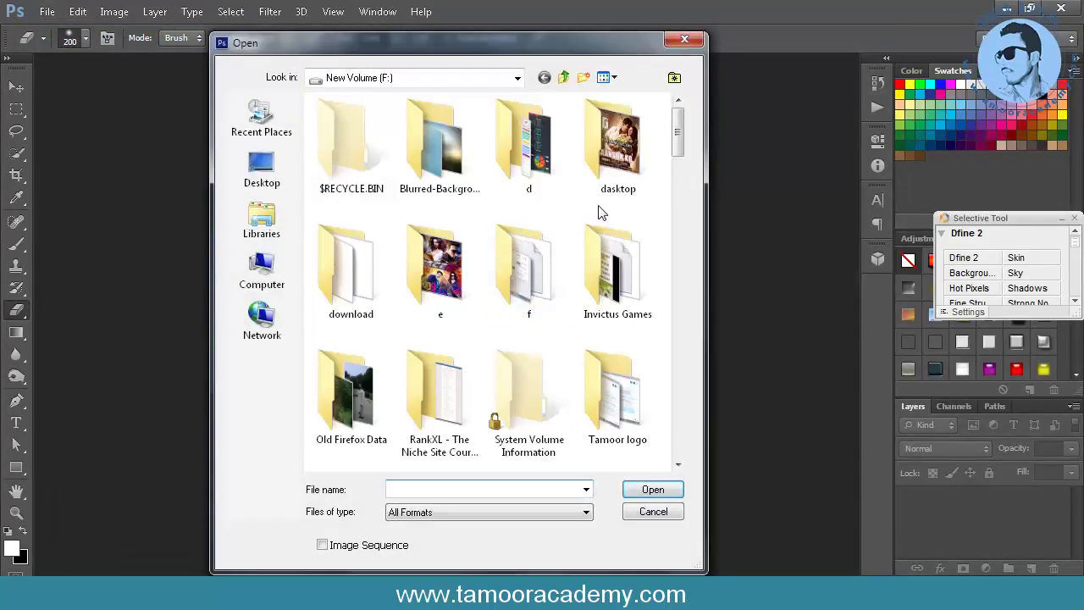
{"action": "left_click", "coordinate": [262, 269]}
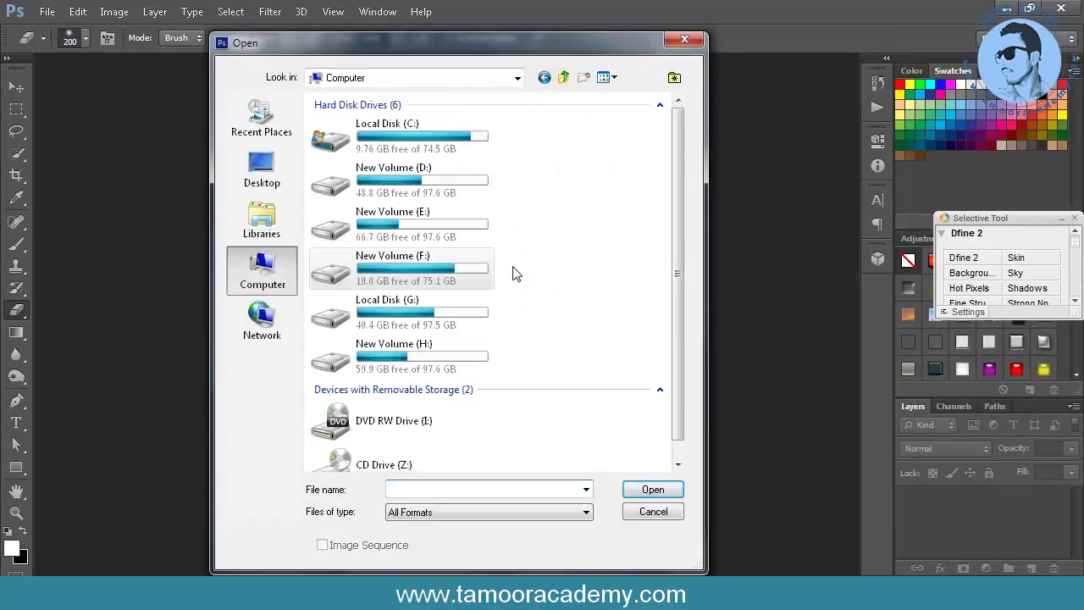
{"action": "double_click", "coordinate": [432, 343]}
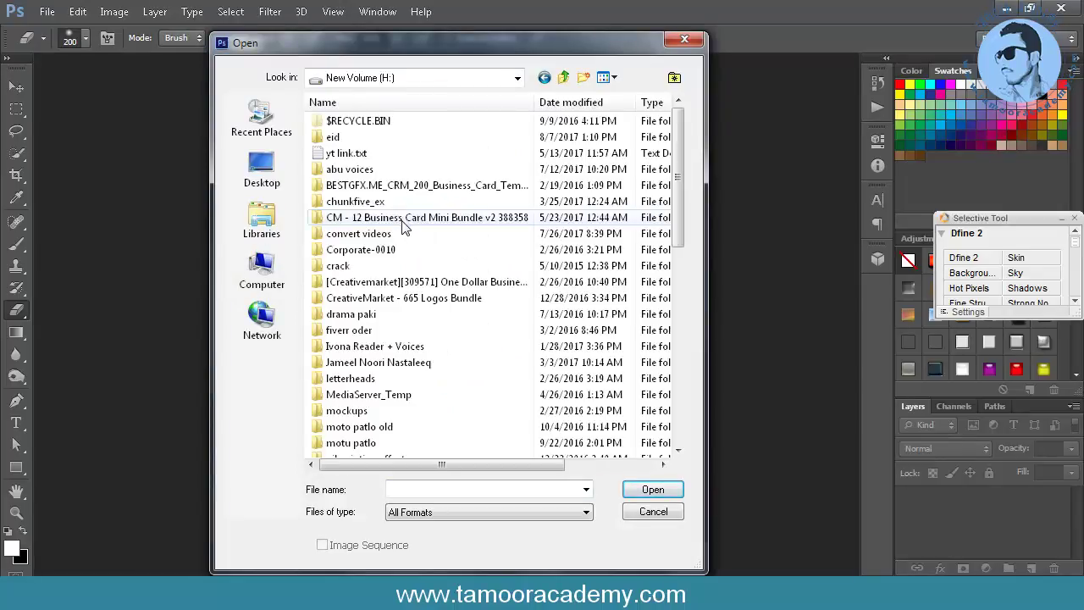
{"action": "double_click", "coordinate": [345, 142]}
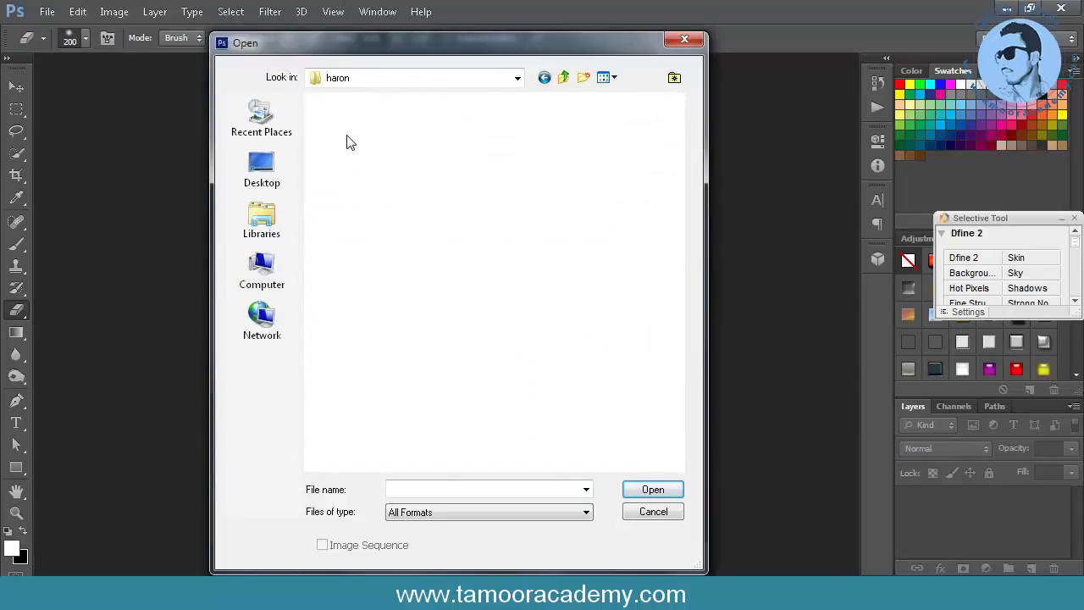
{"action": "left_click_drag", "start_coordinate": [684, 146], "coordinate": [678, 424]}
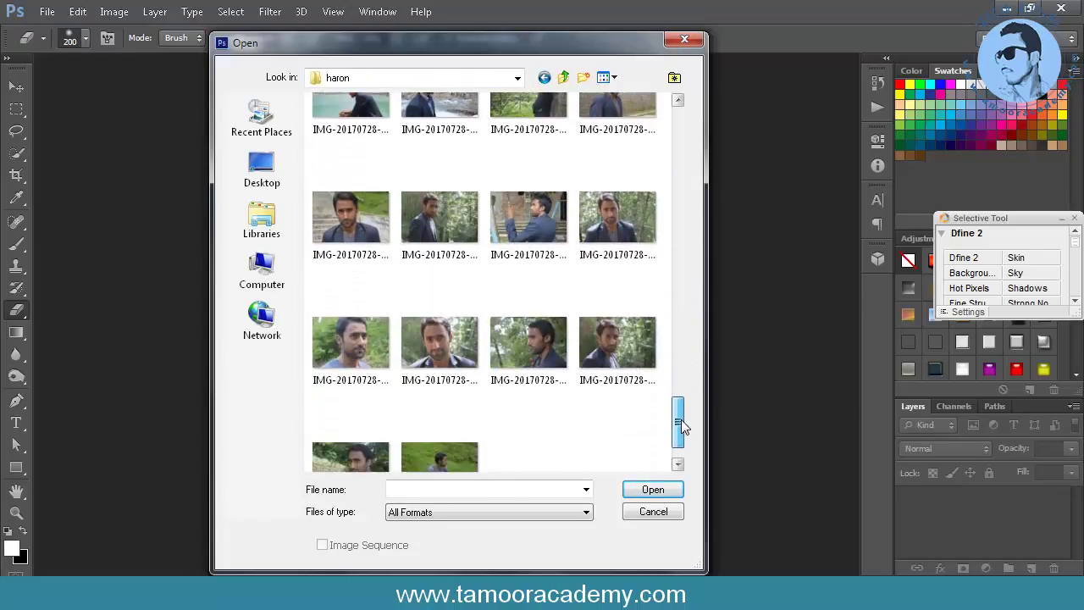
{"action": "left_click", "coordinate": [470, 328]}
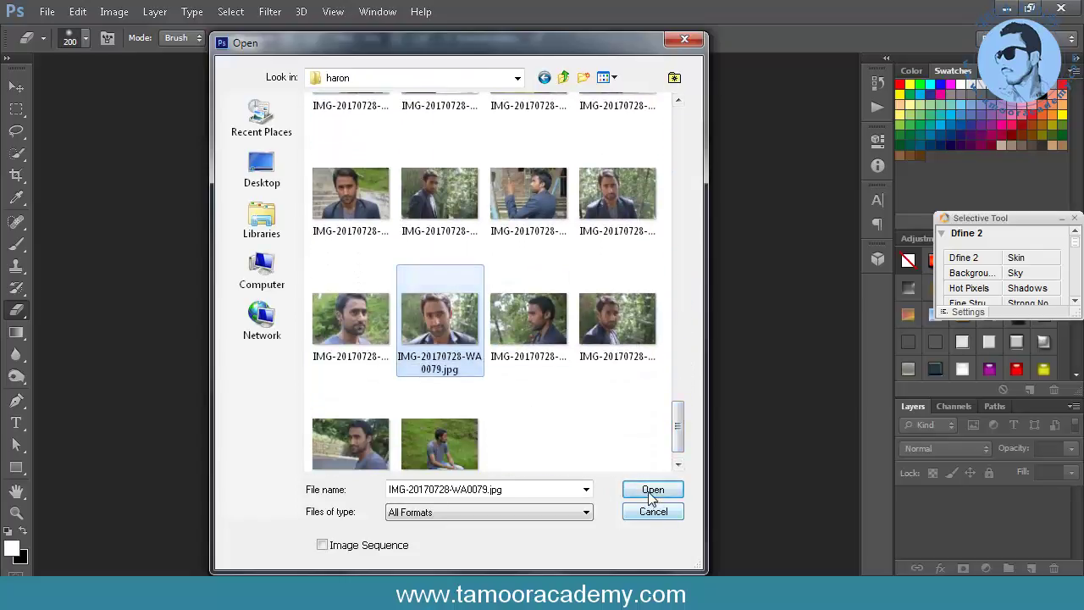
{"action": "left_click", "coordinate": [653, 490]}
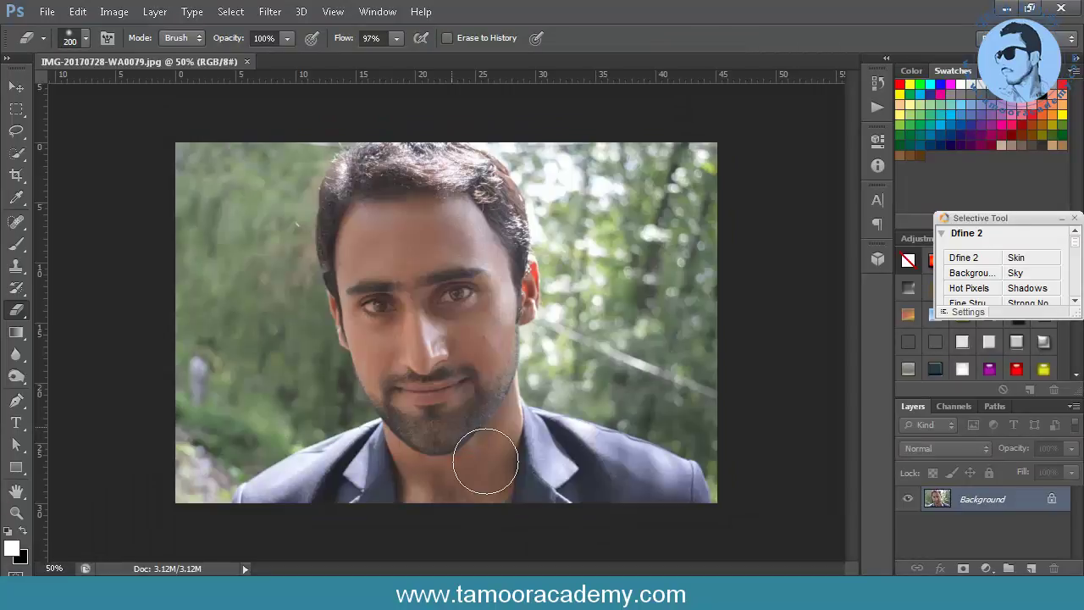
- Zoom in on the man's face and duplicate the Background into Layer 1
{"action": "key", "text": "z"}
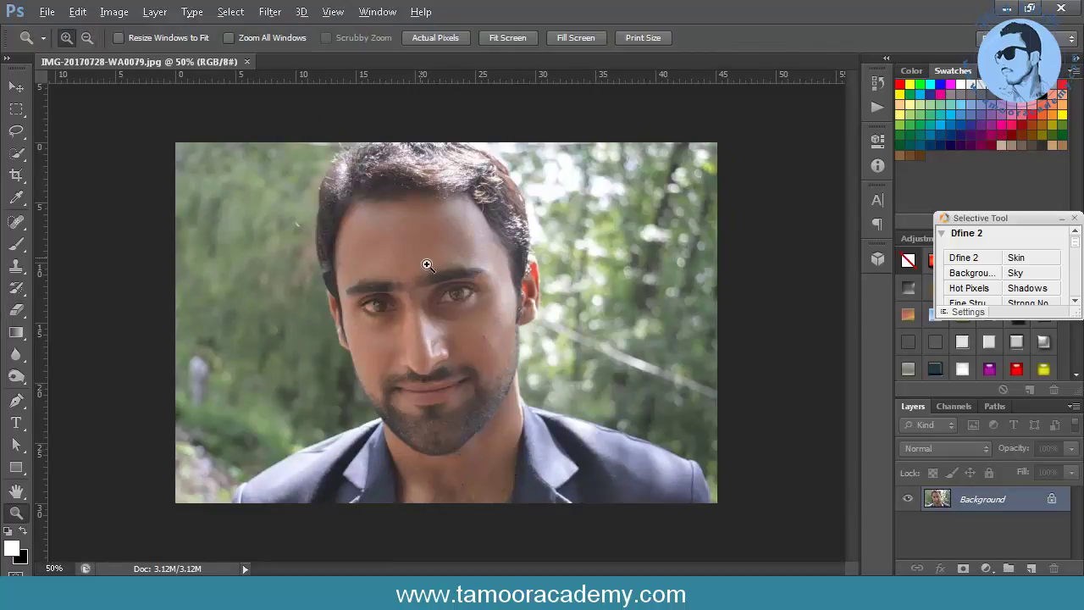
{"action": "left_click", "coordinate": [425, 256]}
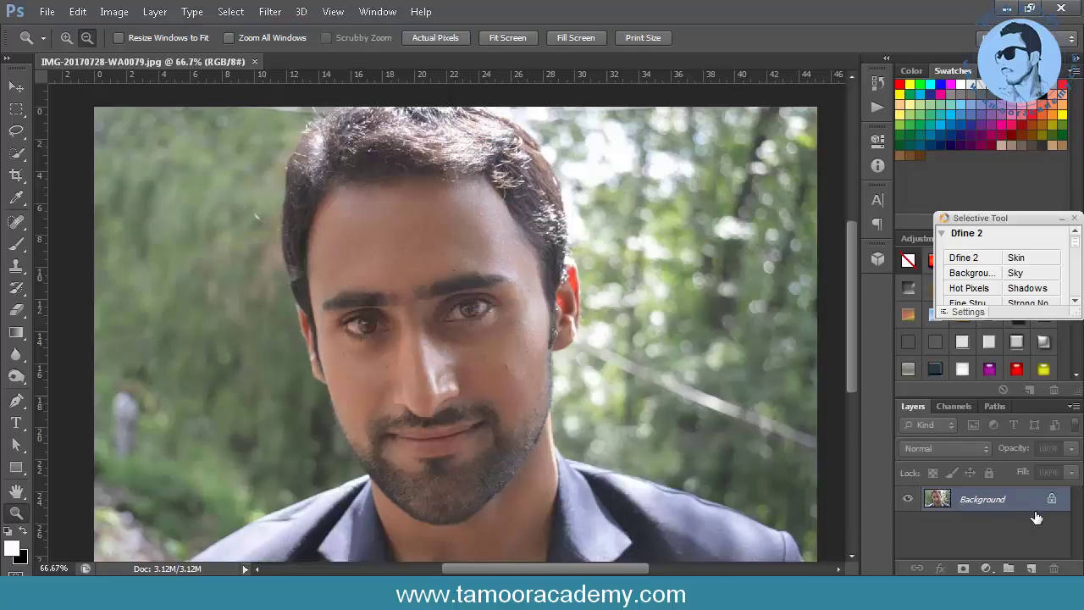
{"action": "key", "text": "ctrl+j"}
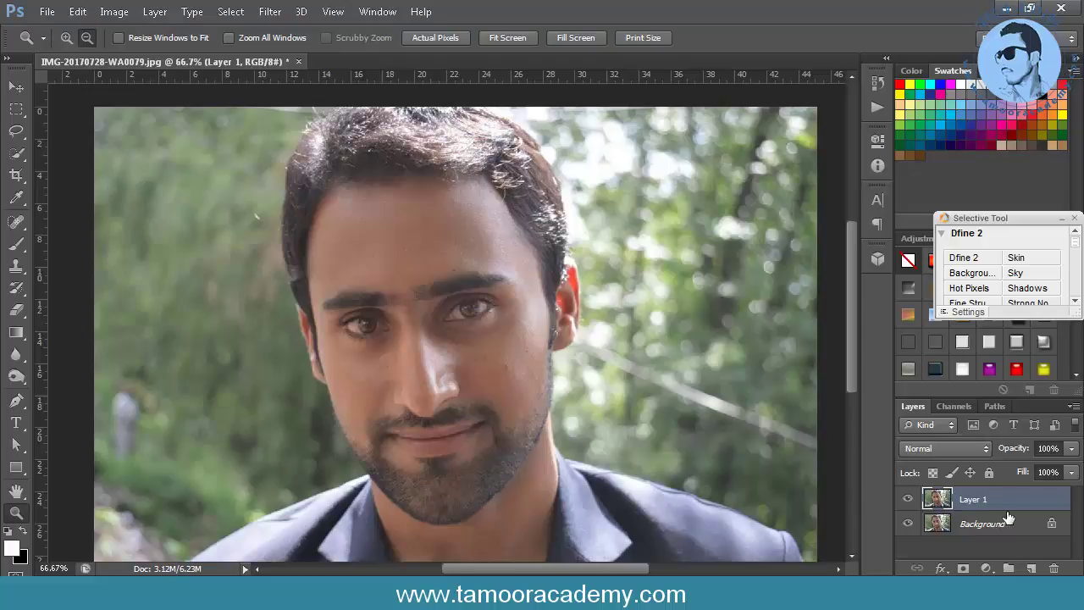
- Desaturate Layer 1 to greyscale and move it into a new Group 1
{"action": "key", "text": "ctrl+shift+u"}
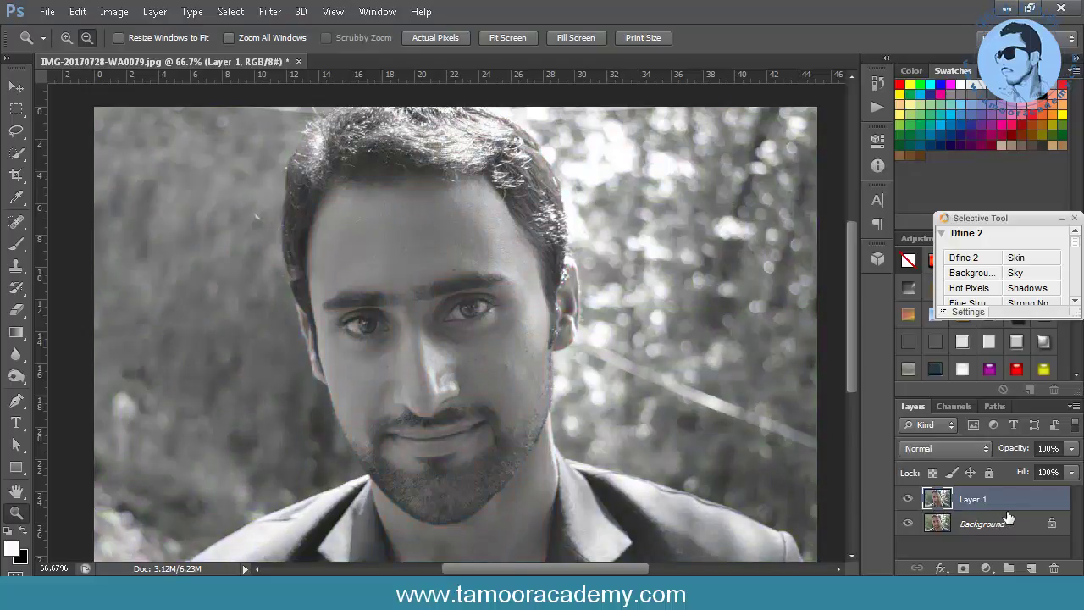
{"action": "left_click", "coordinate": [1009, 568]}
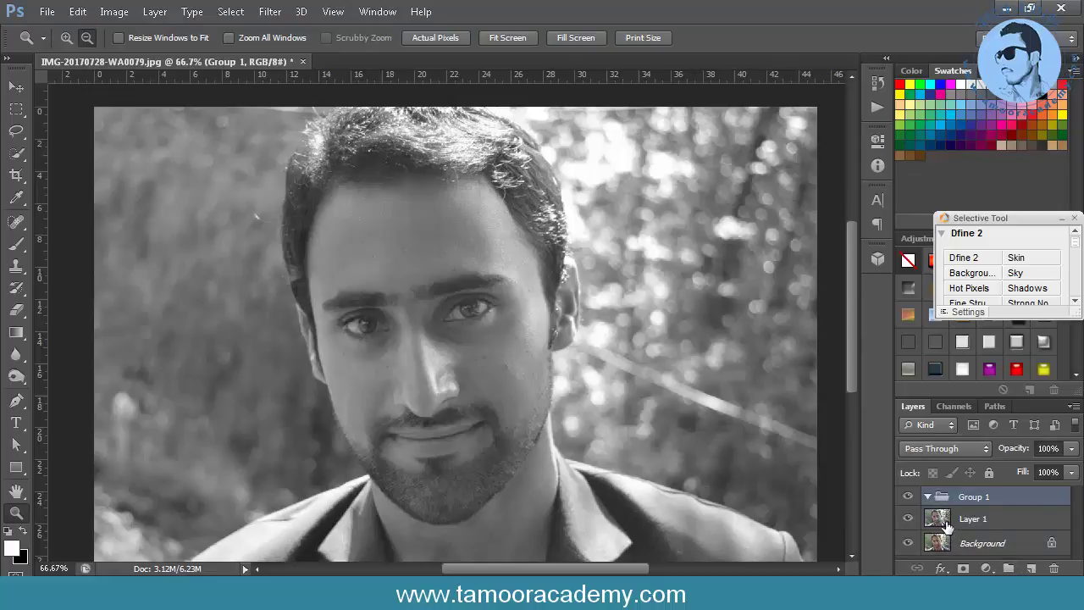
{"action": "left_click_drag", "start_coordinate": [946, 527], "coordinate": [966, 510]}
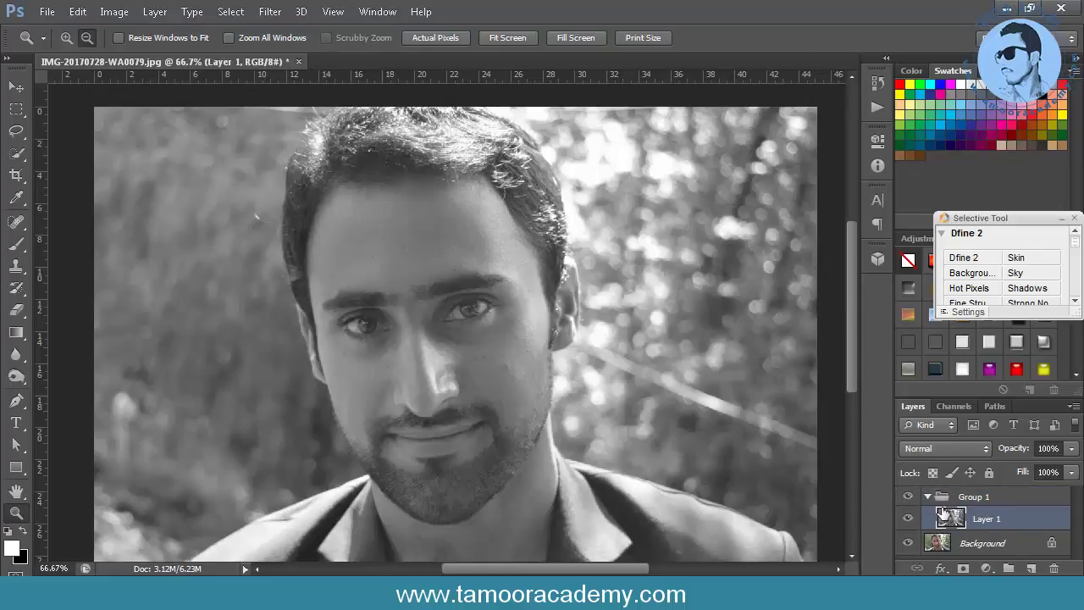
{"action": "left_click", "coordinate": [979, 501]}
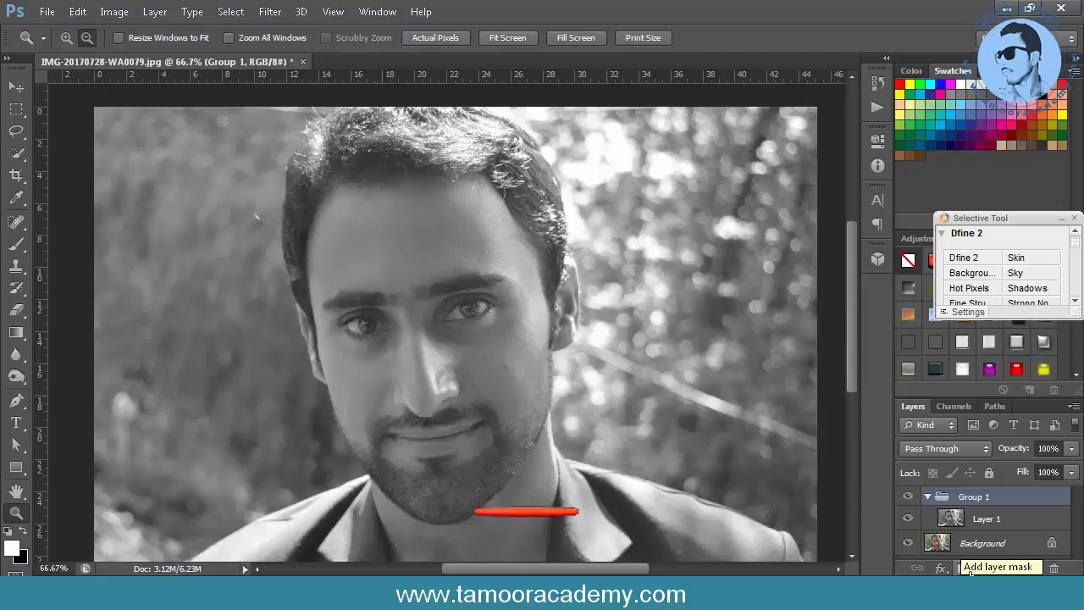
- Add a layer mask to Group 1, invert it to black, and collapse the group
{"action": "left_click", "coordinate": [964, 569]}
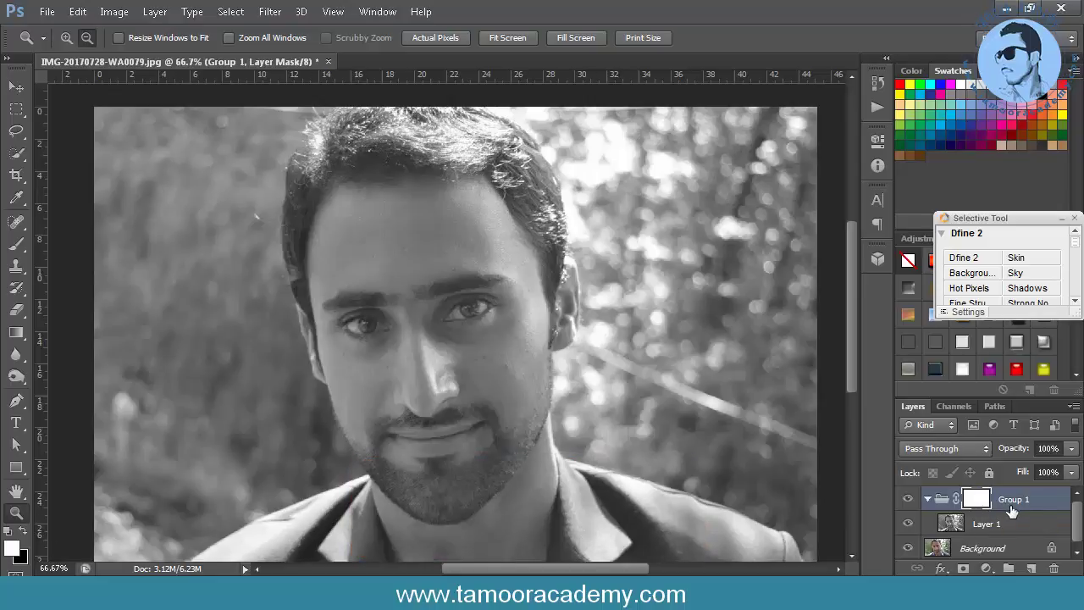
{"action": "key", "text": "ctrl+i"}
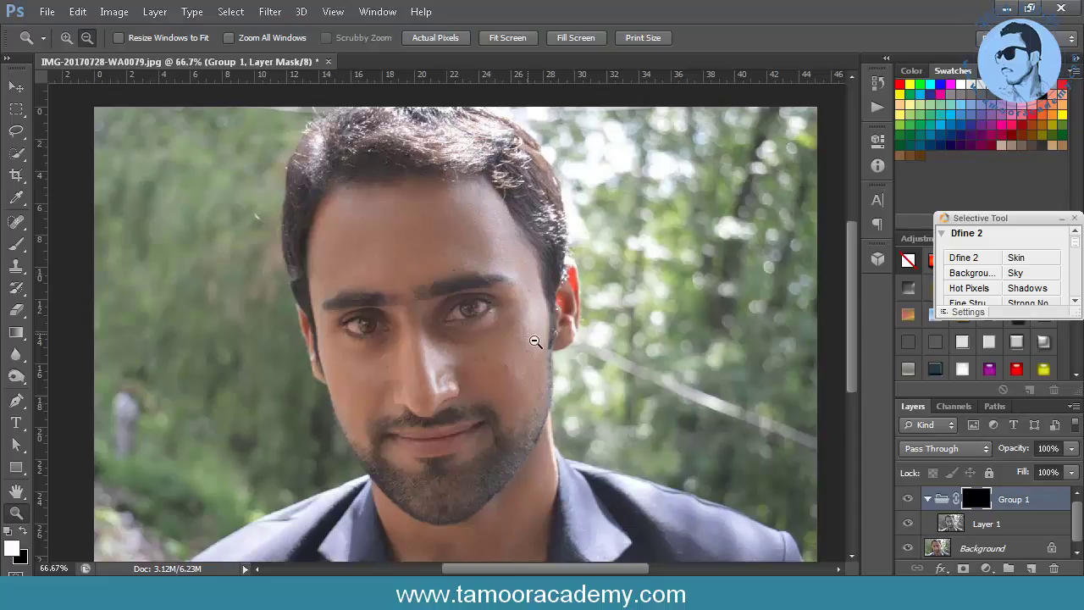
{"action": "left_click", "coordinate": [927, 499]}
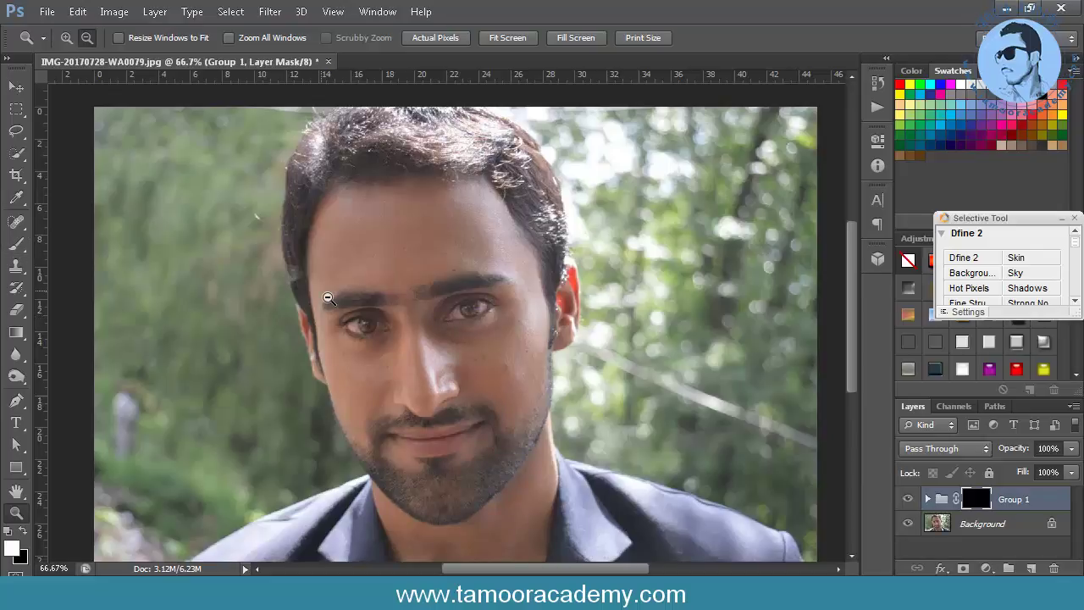
{"action": "key", "text": "b"}
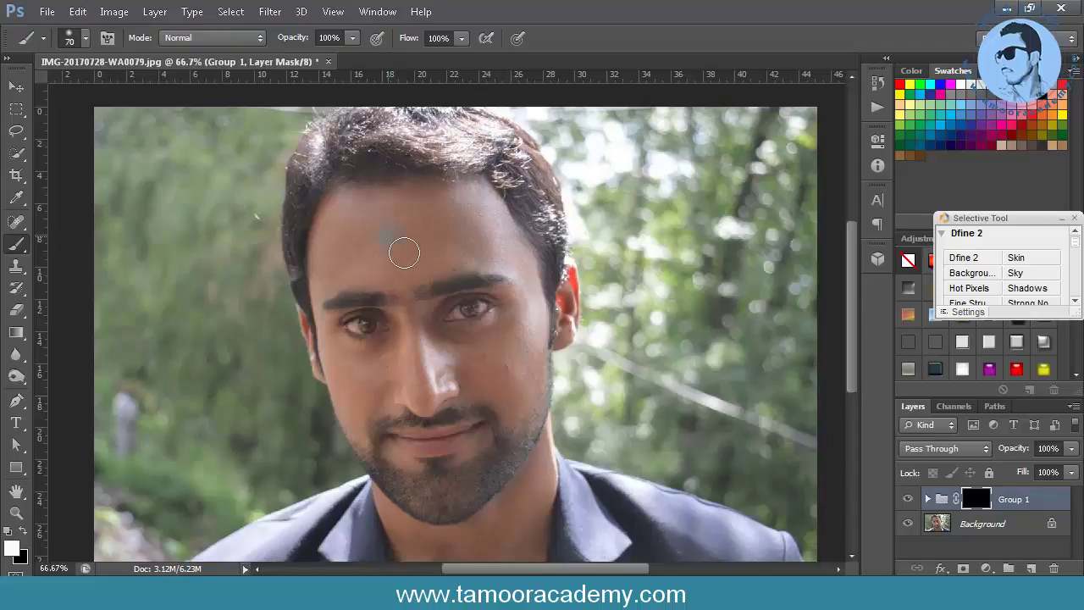
- Brush white across the man's forehead on Group 1's mask
{"action": "mouse_move", "coordinate": [404, 253]}
{"action": "left_mouse_down"}
{"action": "mouse_move", "coordinate": [442, 244]}
{"action": "mouse_move", "coordinate": [412, 232]}
{"action": "mouse_move", "coordinate": [448, 249]}
{"action": "mouse_move", "coordinate": [398, 250]}
{"action": "mouse_move", "coordinate": [392, 232]}
{"action": "mouse_move", "coordinate": [426, 247]}
{"action": "mouse_move", "coordinate": [471, 238]}
{"action": "mouse_move", "coordinate": [430, 240]}
{"action": "mouse_move", "coordinate": [390, 273]}
{"action": "mouse_move", "coordinate": [381, 264]}
{"action": "mouse_move", "coordinate": [453, 216]}
{"action": "mouse_move", "coordinate": [439, 264]}
{"action": "mouse_move", "coordinate": [462, 261]}
{"action": "left_mouse_up"}
- Open the flag image jghjkg.JPG from the Desktop and select its whole canvas
{"action": "left_click", "coordinate": [48, 14]}
{"action": "left_click", "coordinate": [47, 13]}
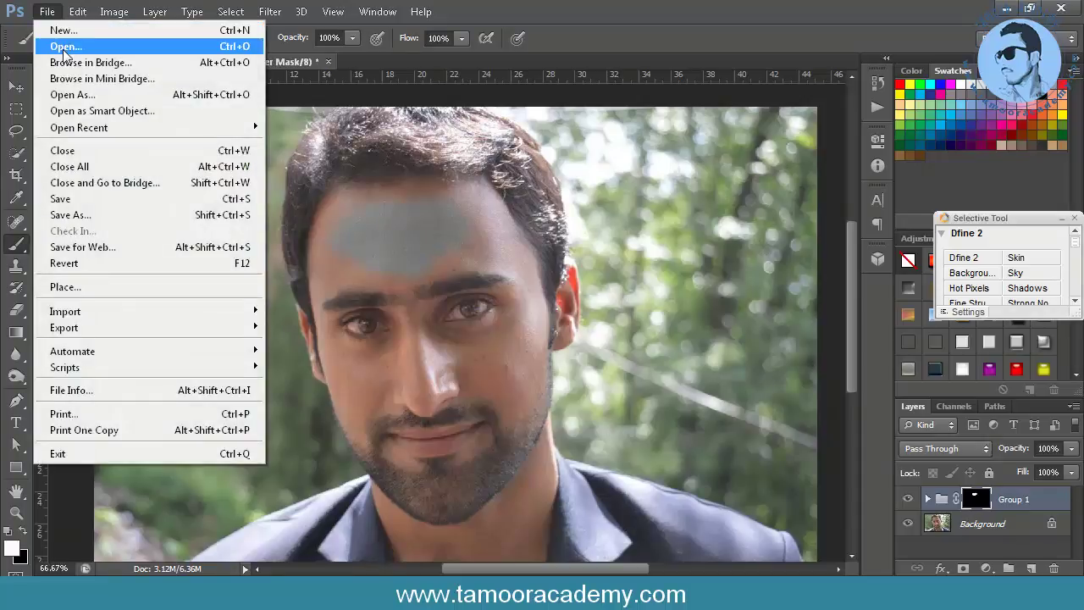
{"action": "left_click", "coordinate": [65, 49]}
{"action": "left_click", "coordinate": [262, 169]}
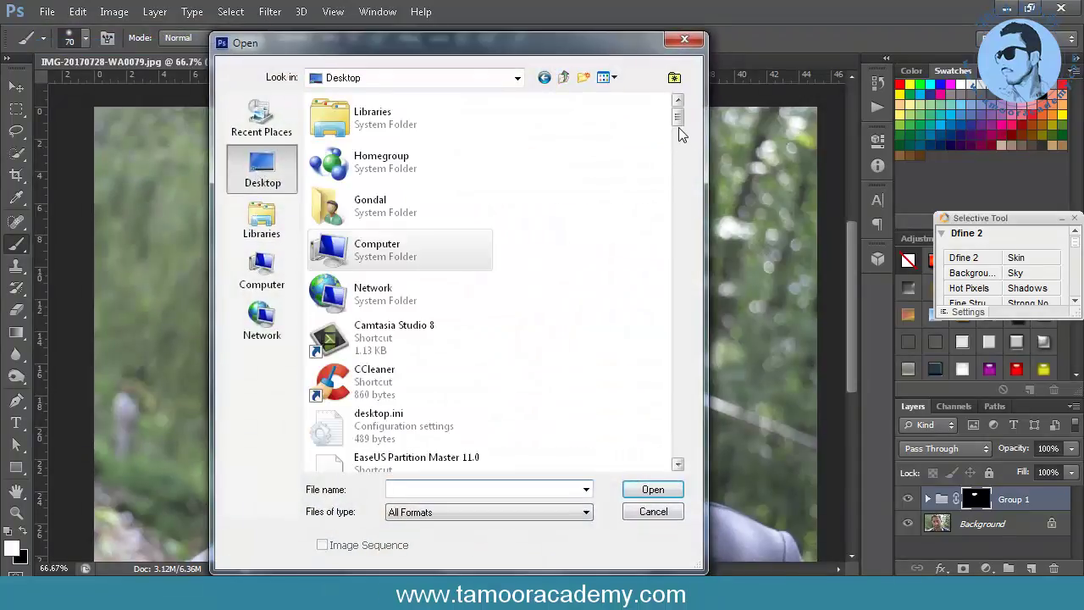
{"action": "left_click_drag", "start_coordinate": [679, 129], "coordinate": [678, 350]}
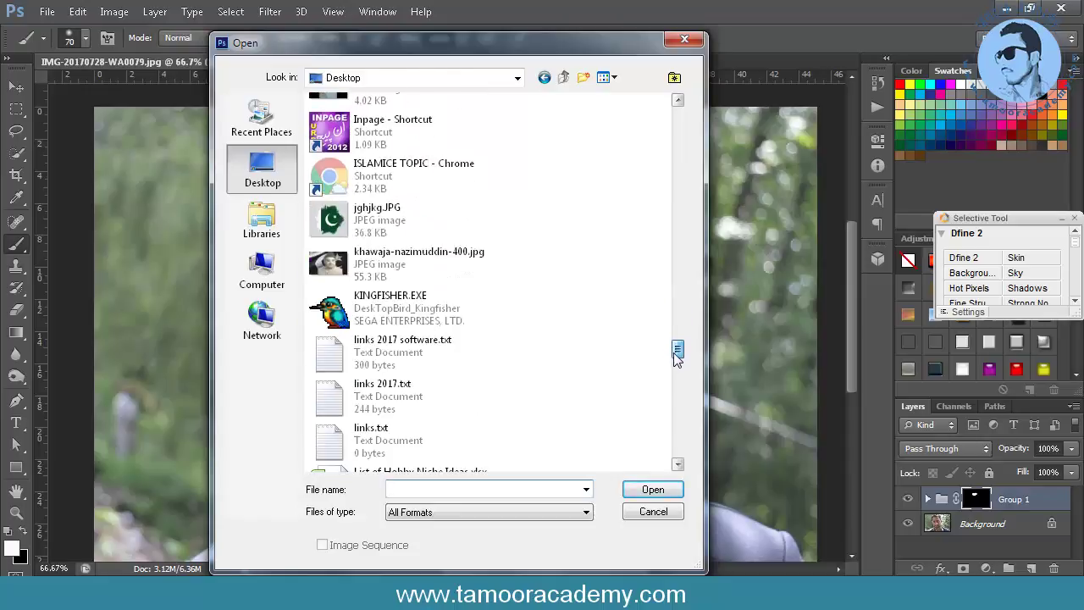
{"action": "left_click", "coordinate": [410, 225]}
{"action": "left_click", "coordinate": [653, 489]}
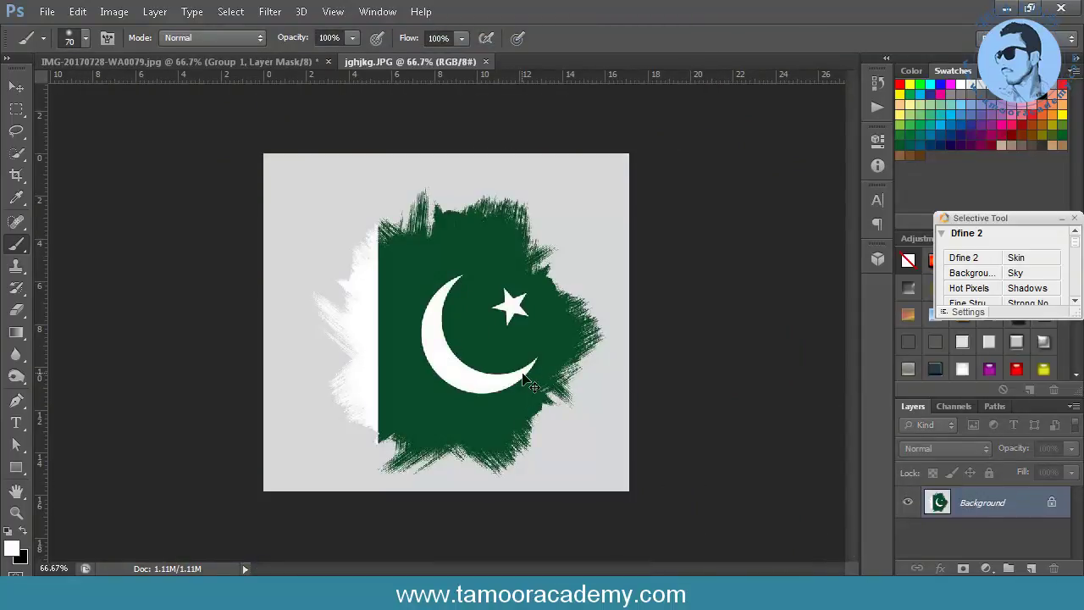
{"action": "key", "text": "ctrl+a"}
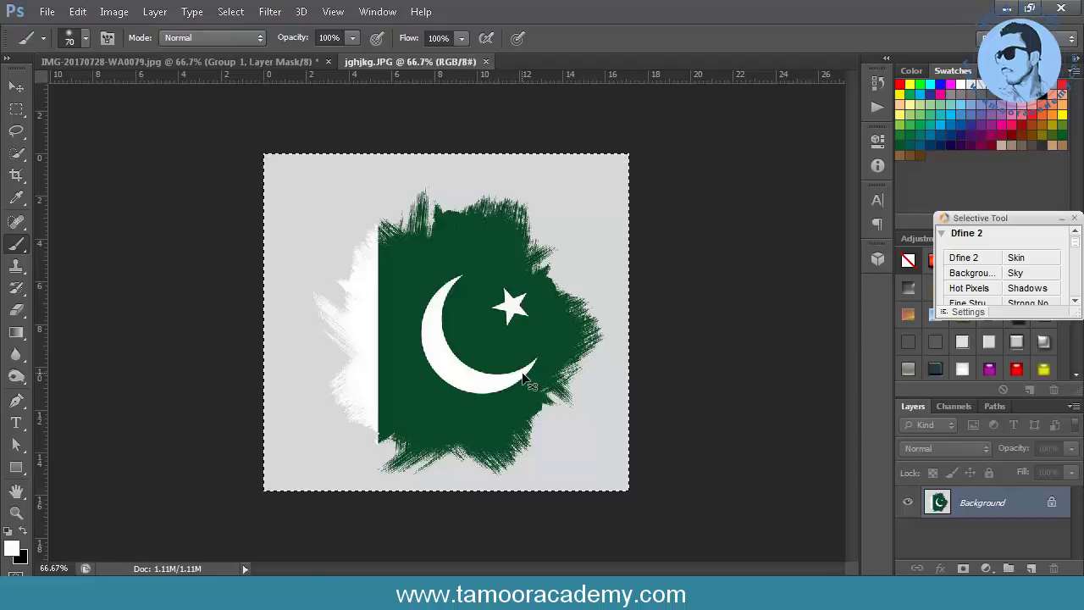
- Paste the flag into the portrait as Layer 2 and move it into Group 1
{"action": "left_click", "coordinate": [183, 59]}
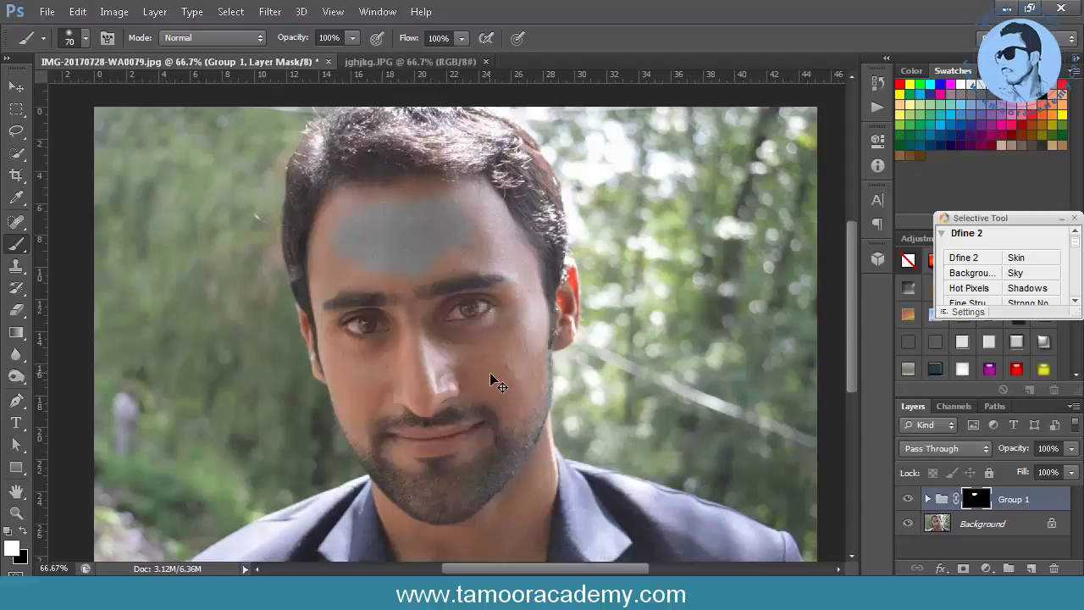
{"action": "key", "text": "ctrl+v"}
{"action": "left_click", "coordinate": [16, 86]}
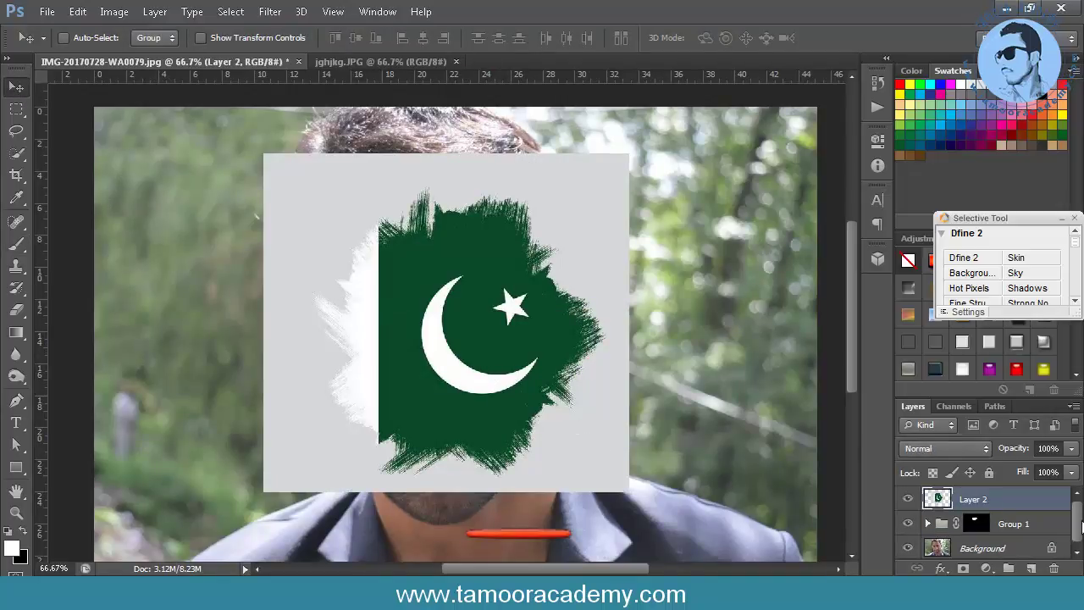
{"action": "left_click_drag", "start_coordinate": [1017, 511], "coordinate": [1021, 530]}
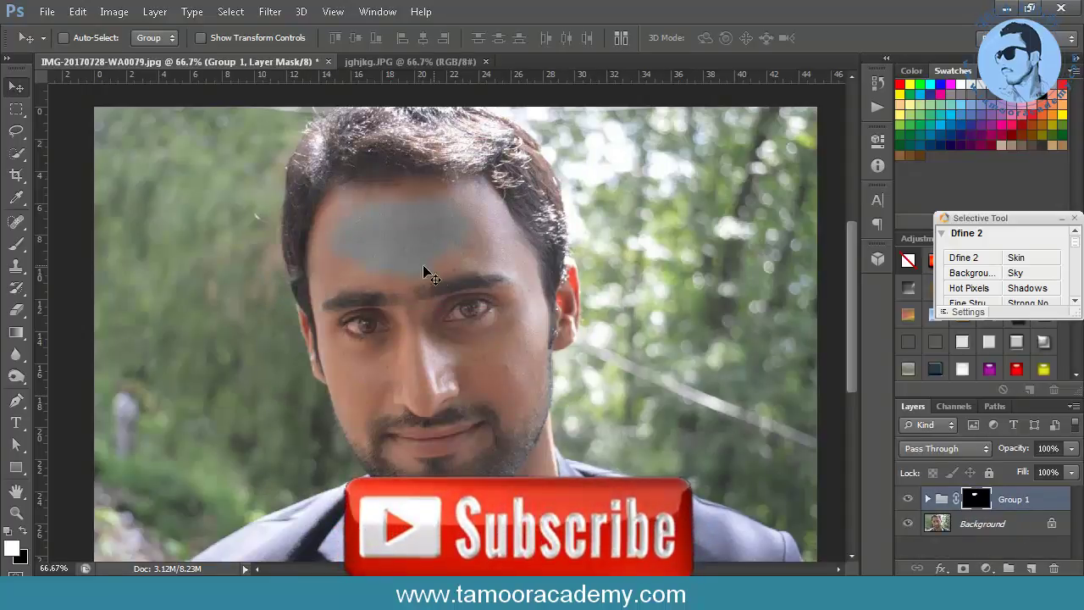
{"action": "mouse_move", "coordinate": [542, 369]}
{"action": "left_mouse_down"}
{"action": "mouse_move", "coordinate": [460, 280]}
{"action": "mouse_move", "coordinate": [576, 362]}
{"action": "left_mouse_up"}
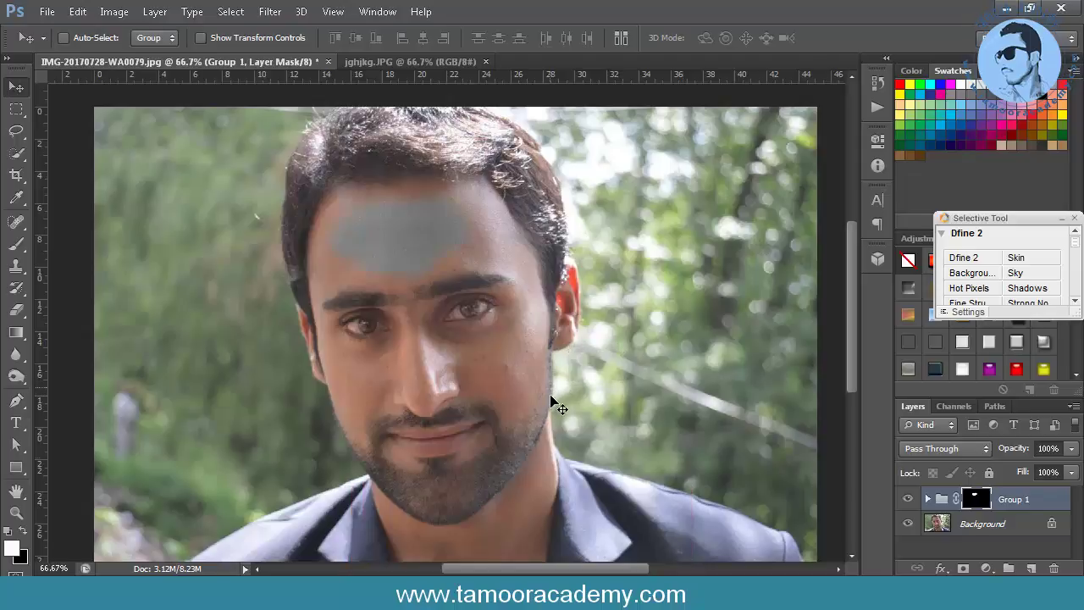
- Place Layer 2 above Layer 1 and shift the flag up-left onto the forehead
{"action": "left_click", "coordinate": [928, 500]}
{"action": "scroll", "coordinate": [1076, 529], "scroll_direction": "down", "scroll_amount": 1}
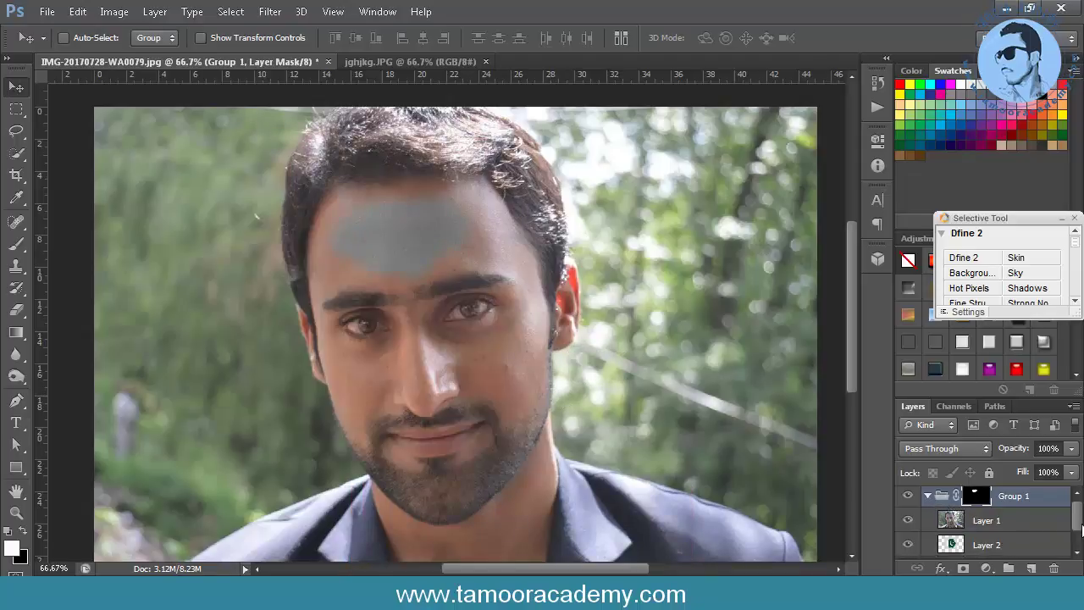
{"action": "left_click_drag", "start_coordinate": [984, 543], "coordinate": [987, 504]}
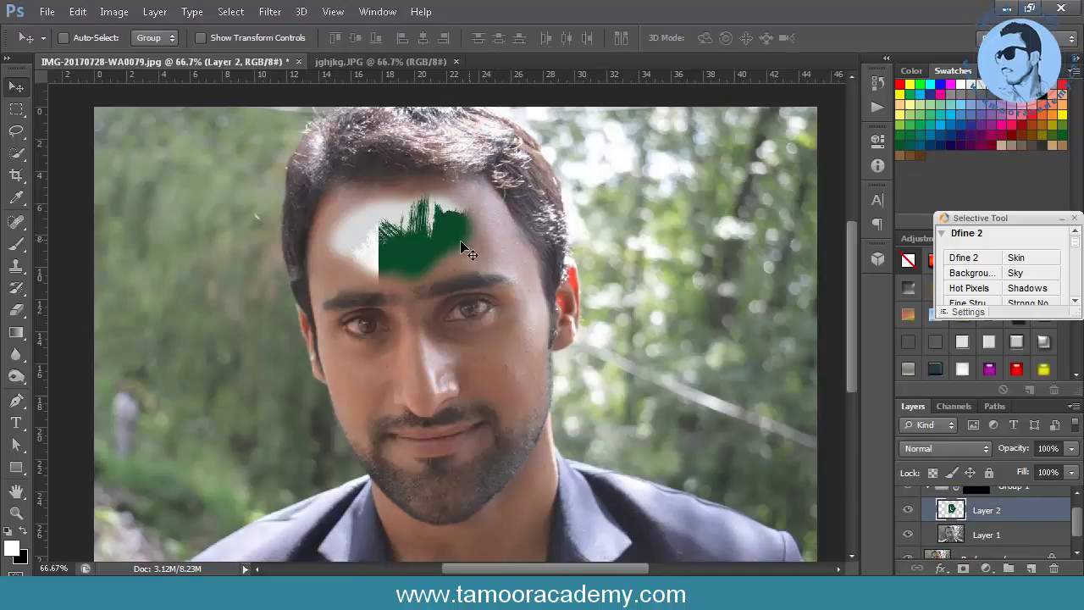
{"action": "mouse_move", "coordinate": [417, 247]}
{"action": "left_mouse_down"}
{"action": "mouse_move", "coordinate": [381, 210]}
{"action": "mouse_move", "coordinate": [391, 225]}
{"action": "left_mouse_up"}
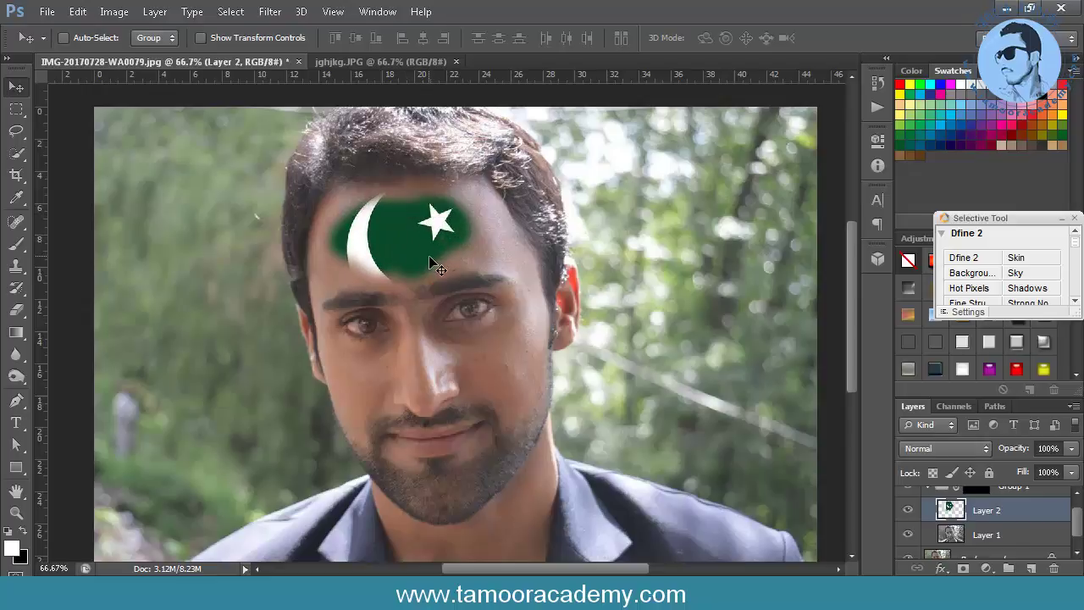
- Scale the flag down to about 44% and centre it on the forehead
{"action": "key", "text": "ctrl+t"}
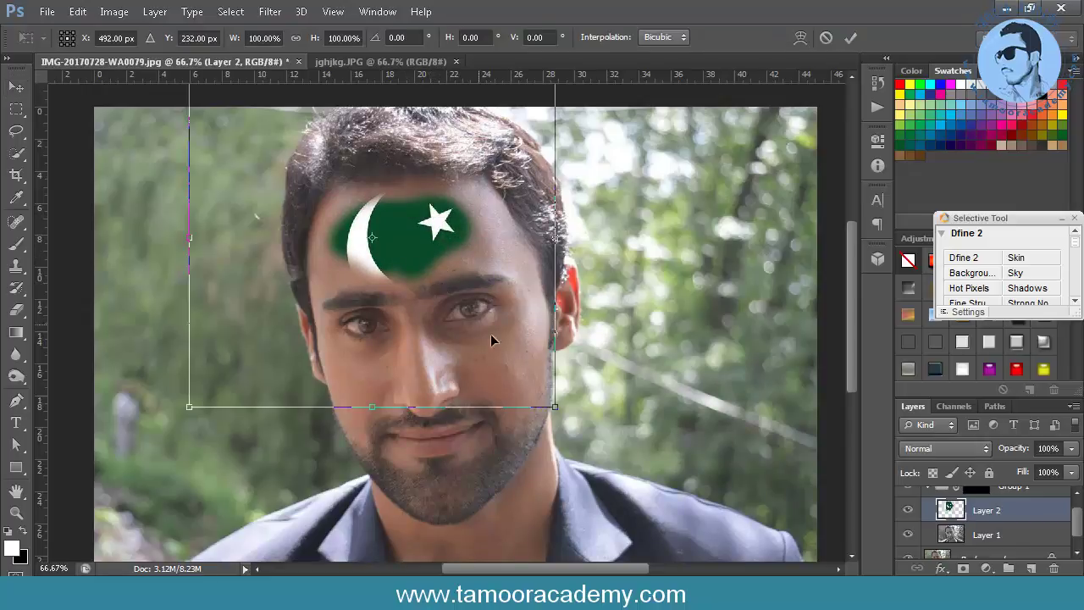
{"action": "left_click_drag", "start_coordinate": [555, 407], "coordinate": [496, 273]}
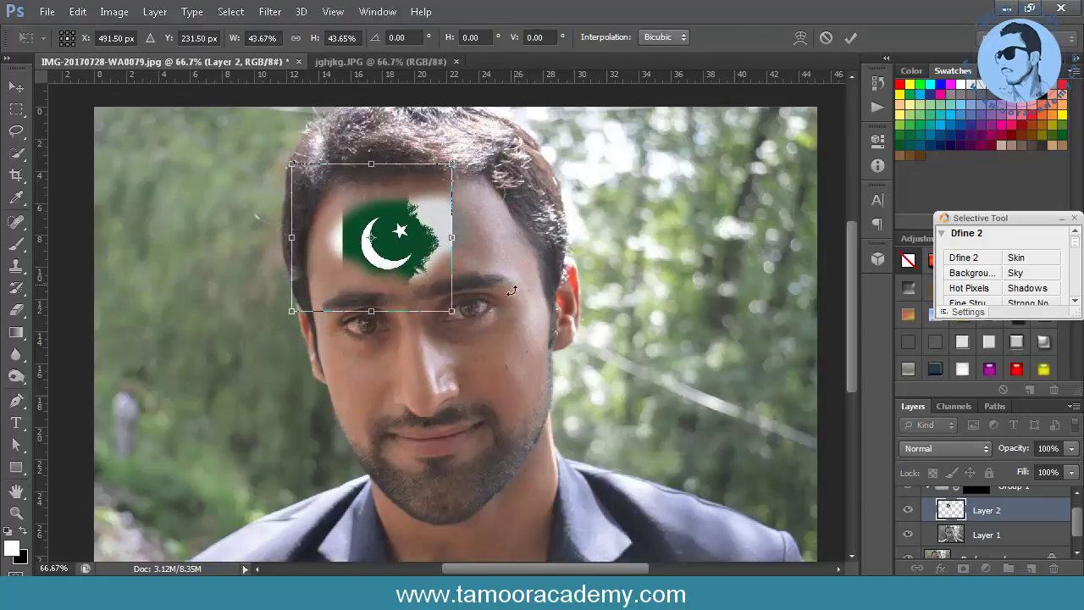
{"action": "key", "text": "Return"}
{"action": "left_click_drag", "start_coordinate": [387, 251], "coordinate": [407, 254]}
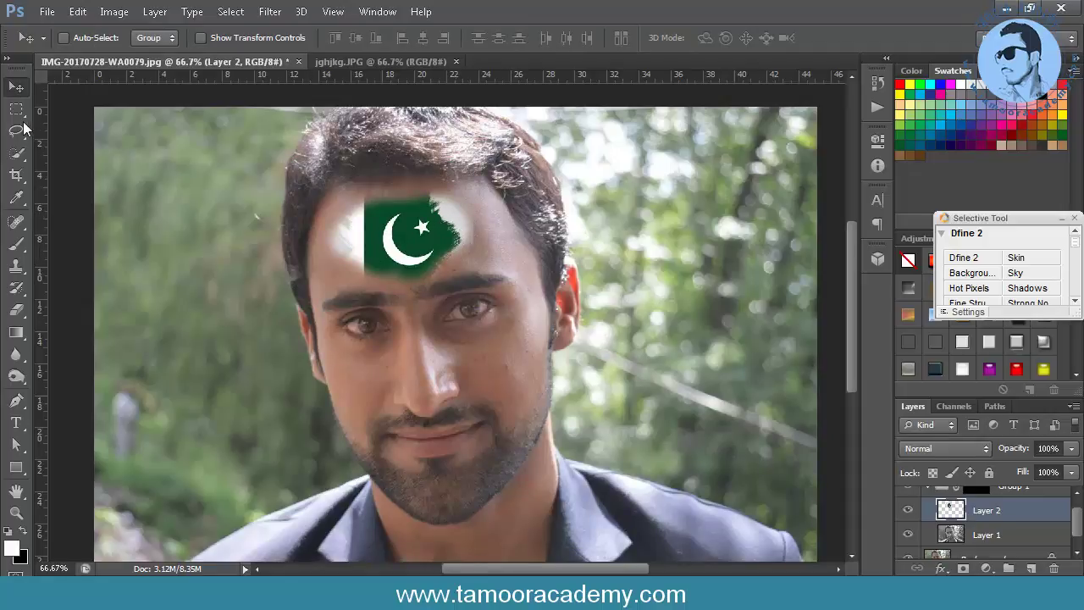
- Delete the flag's white surround using a Magic Wand selection
{"action": "key", "text": "w"}
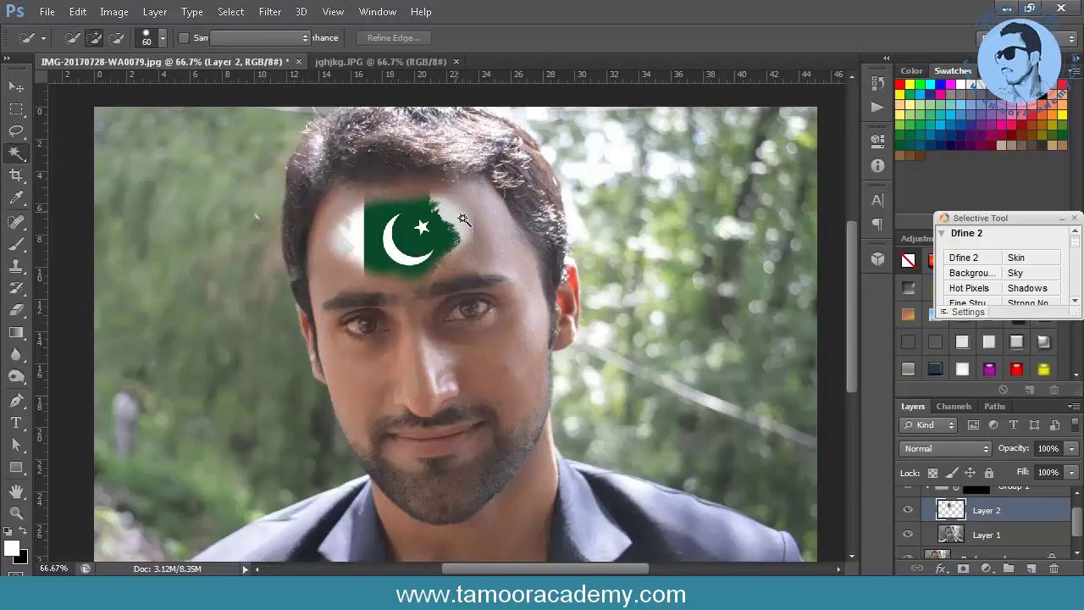
{"action": "key", "text": "shift+w"}
{"action": "left_click", "coordinate": [530, 267]}
{"action": "key", "text": "Delete"}
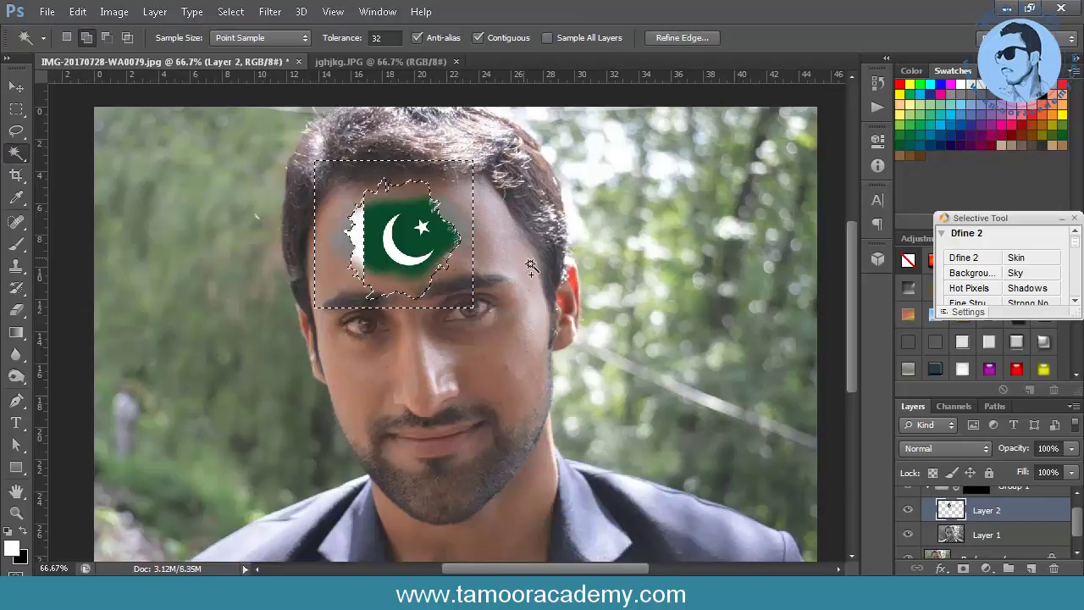
{"action": "key", "text": "ctrl+d"}
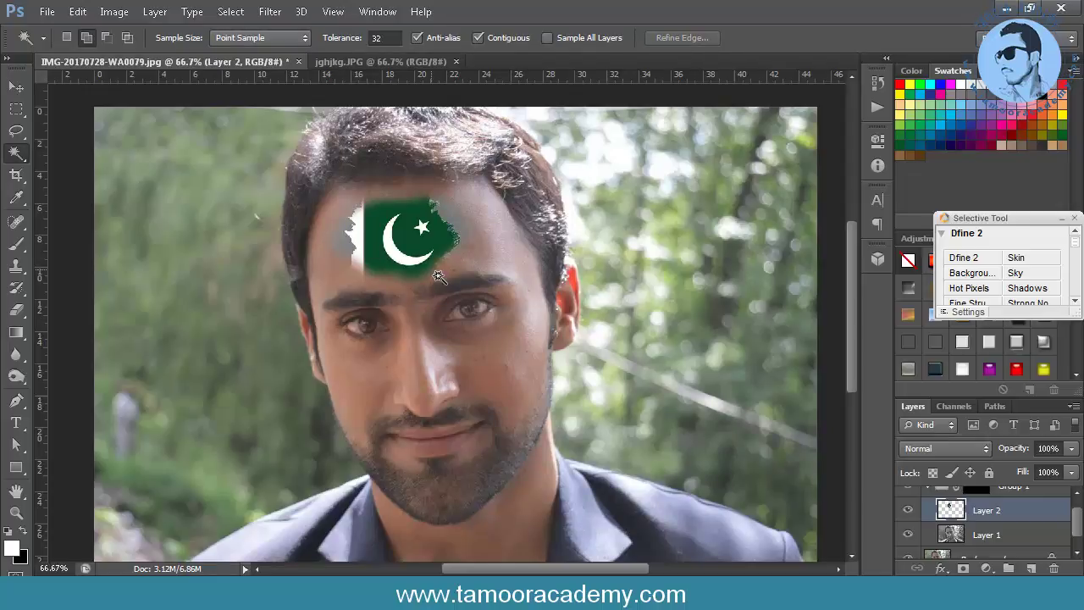
- Enlarge the flag on Layer 2 to about 149% and nudge it into place
{"action": "key", "text": "v"}
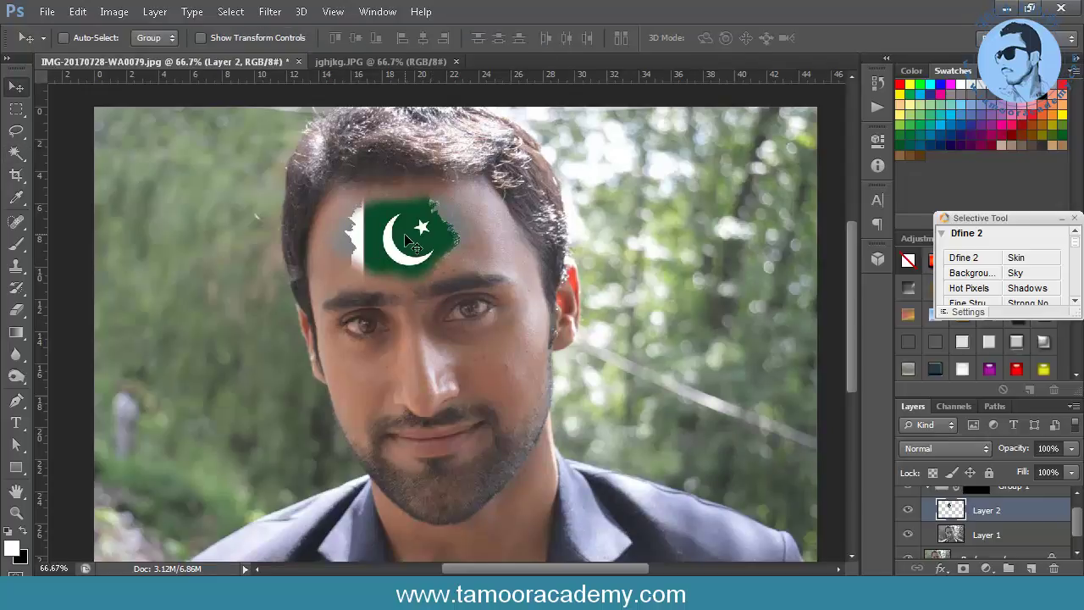
{"action": "right_click", "coordinate": [405, 242]}
{"action": "left_click", "coordinate": [417, 244]}
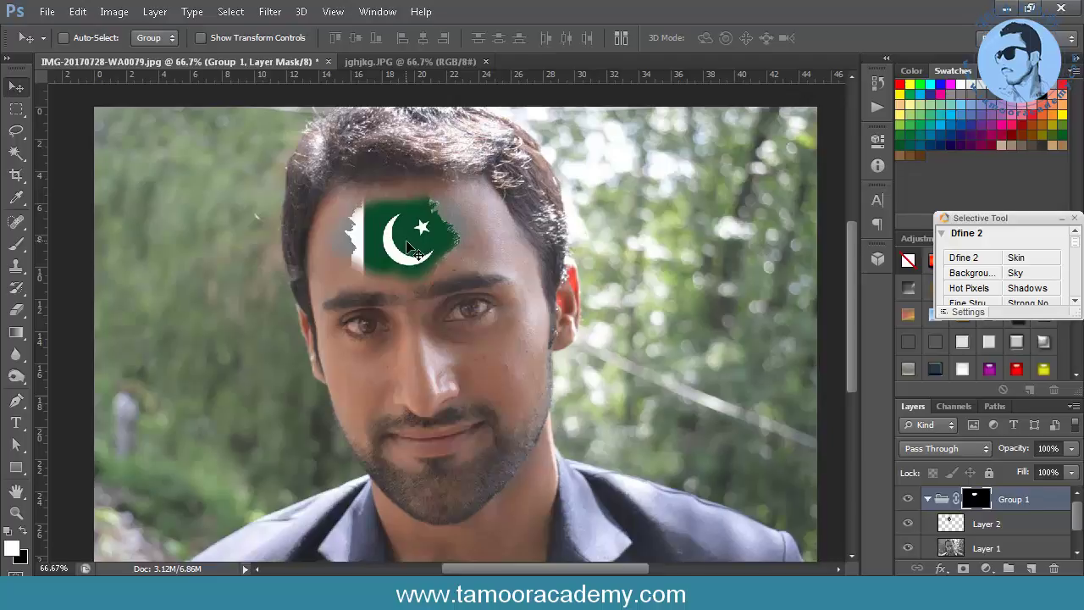
{"action": "left_click", "coordinate": [986, 523]}
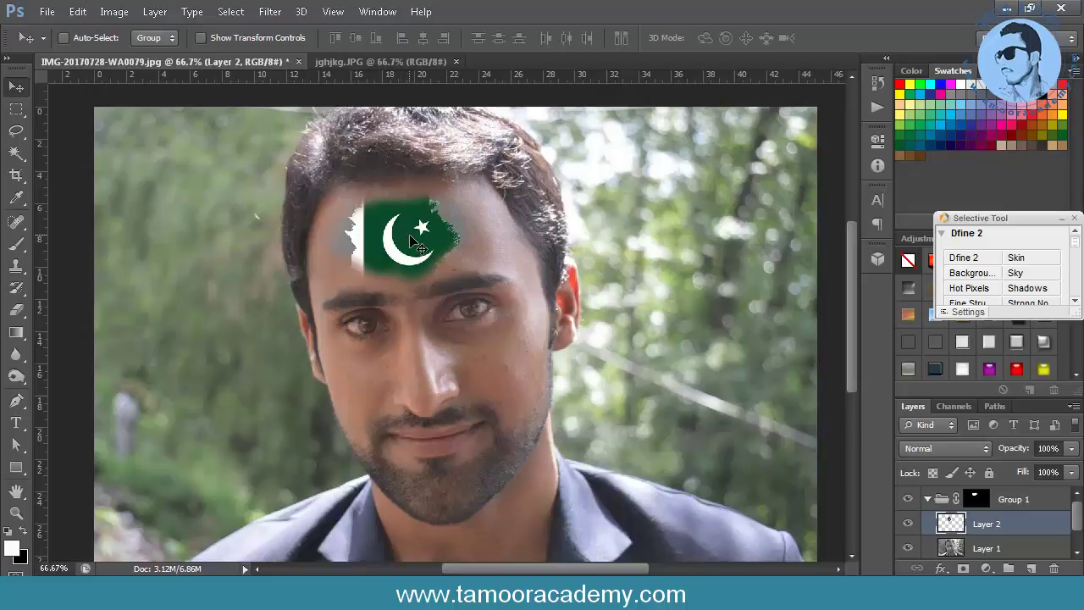
{"action": "key", "text": "ctrl+t"}
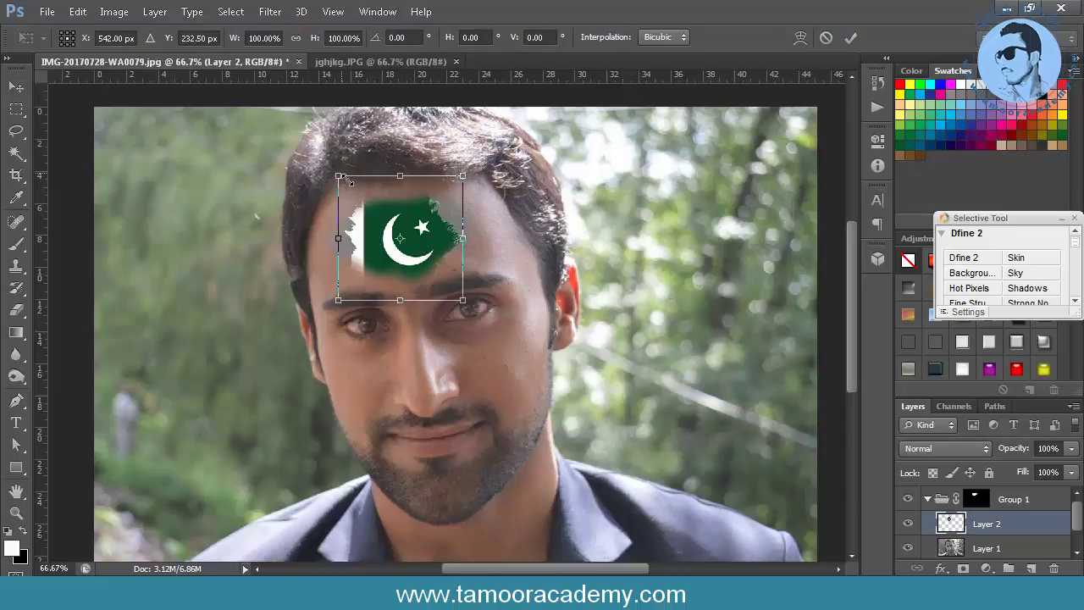
{"action": "left_click_drag", "start_coordinate": [348, 180], "coordinate": [290, 173]}
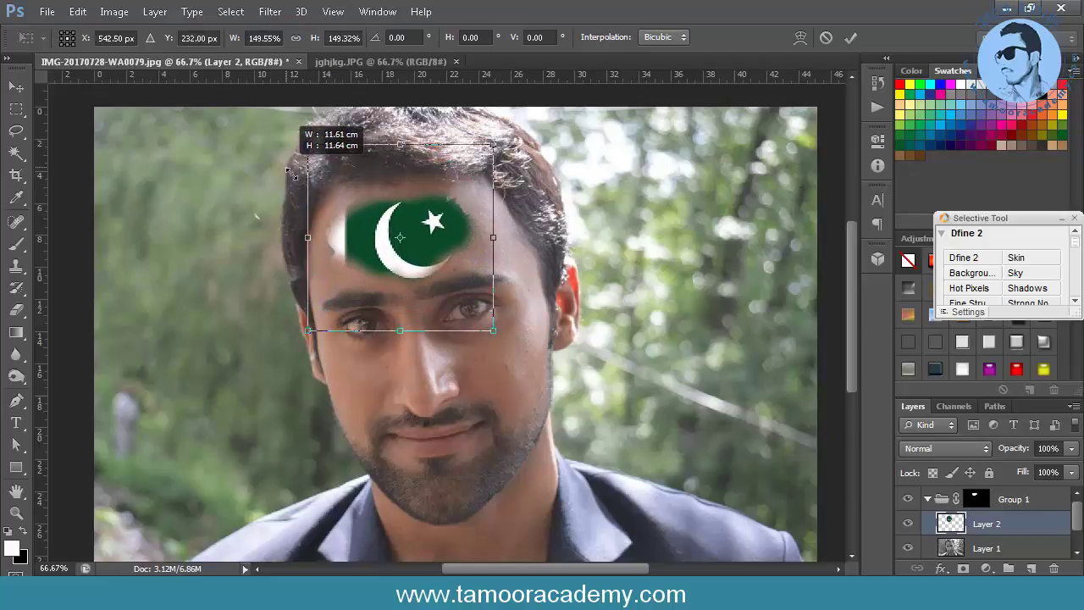
{"action": "key", "text": "Return"}
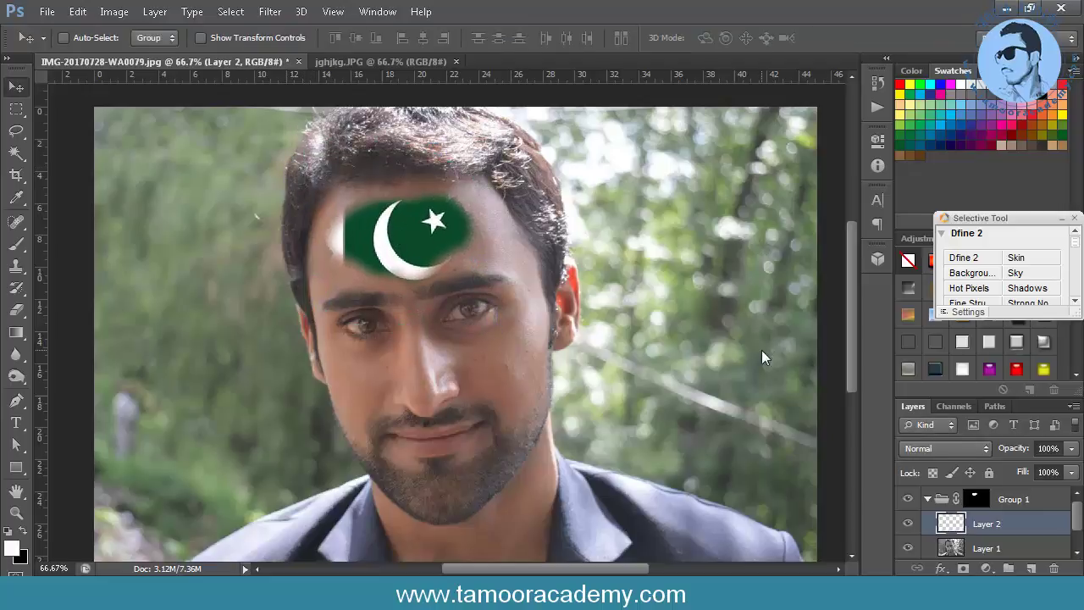
{"action": "mouse_move", "coordinate": [388, 232]}
{"action": "left_mouse_down"}
{"action": "mouse_move", "coordinate": [382, 241]}
{"action": "mouse_move", "coordinate": [396, 238]}
{"action": "left_mouse_up"}
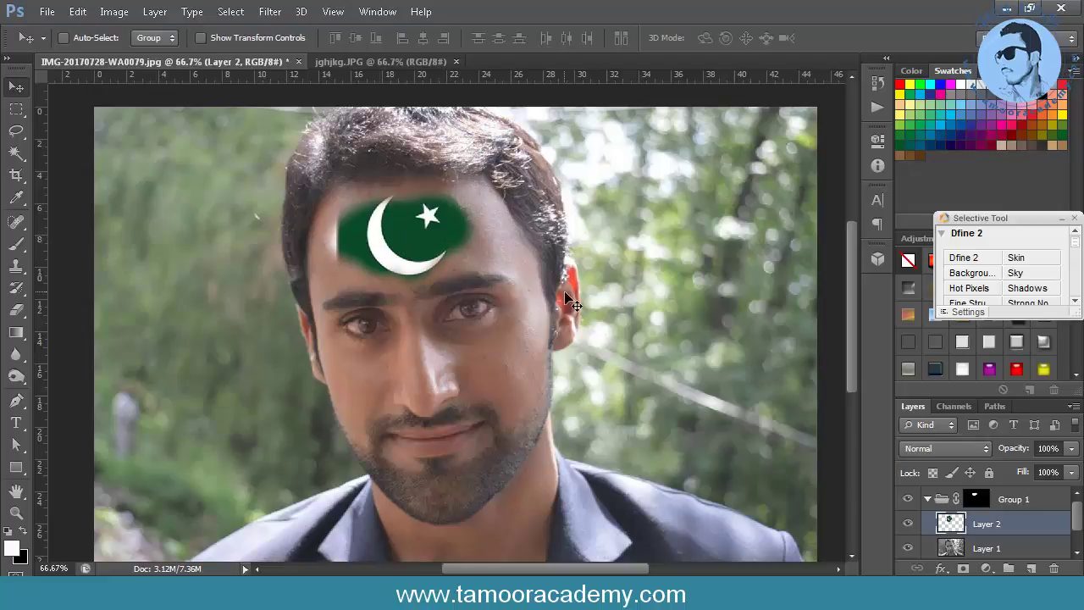
- Step Layer 2's blend mode from Multiply through the list to Soft Light
{"action": "left_click", "coordinate": [940, 446]}
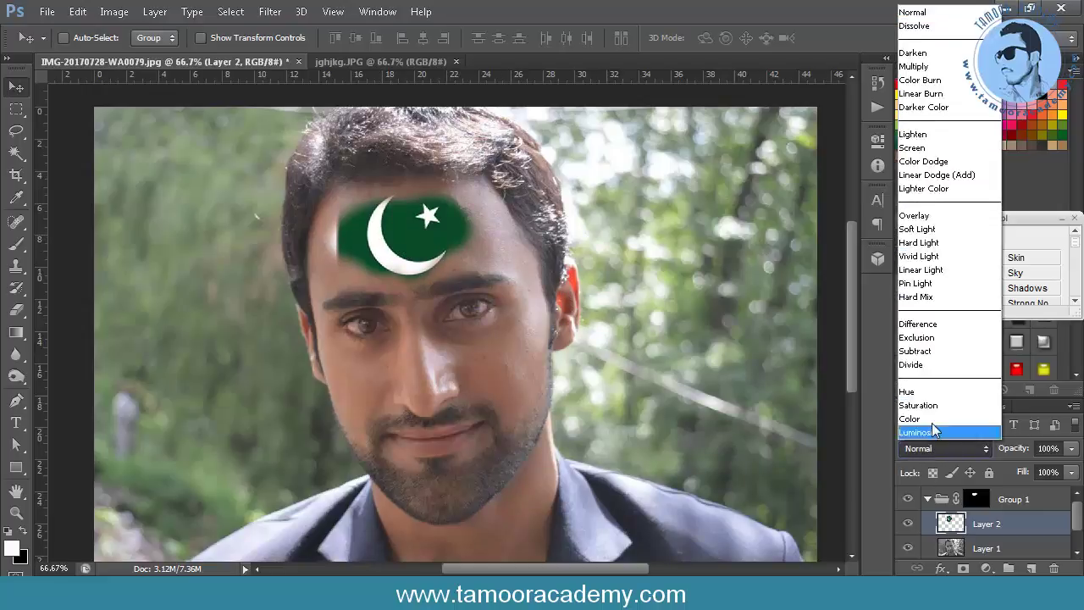
{"action": "left_click", "coordinate": [919, 66]}
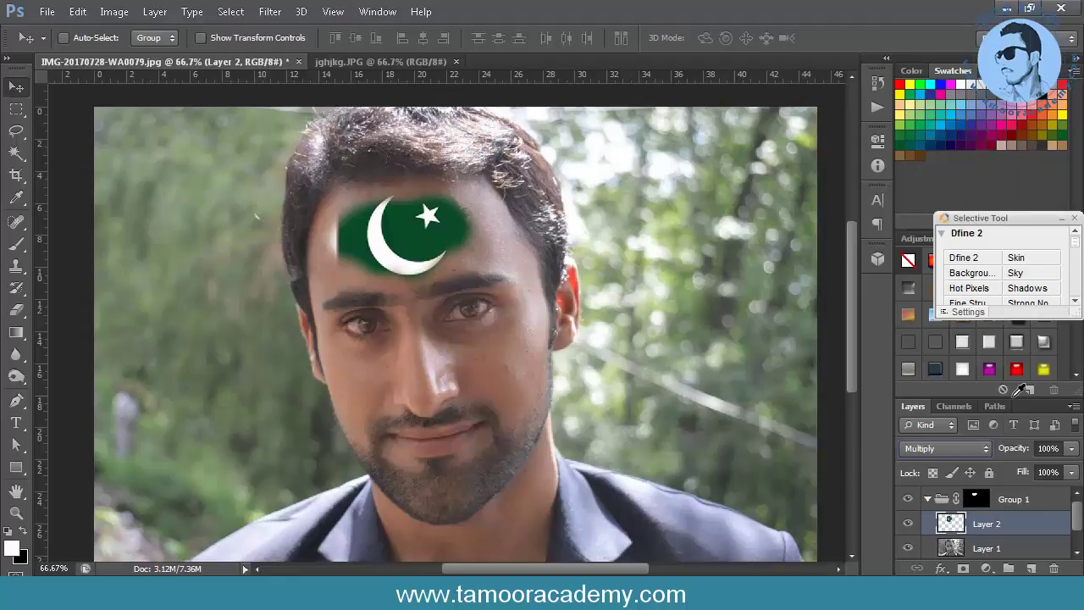
{"action": "key", "text": "shift+plus"}
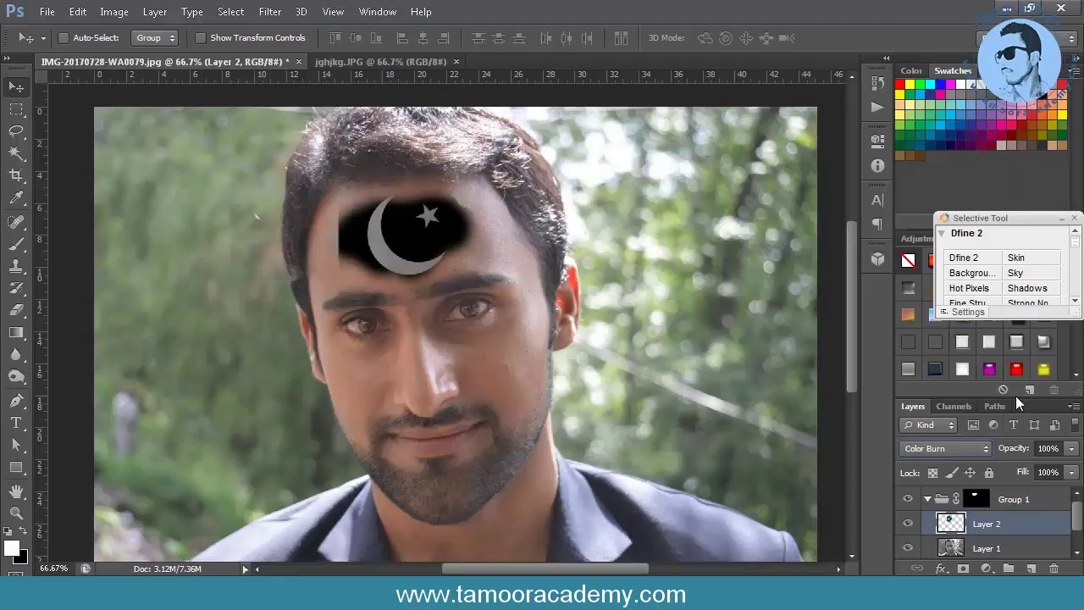
{"action": "key", "text": "shift+plus"}
{"action": "key", "text": "shift+plus"}
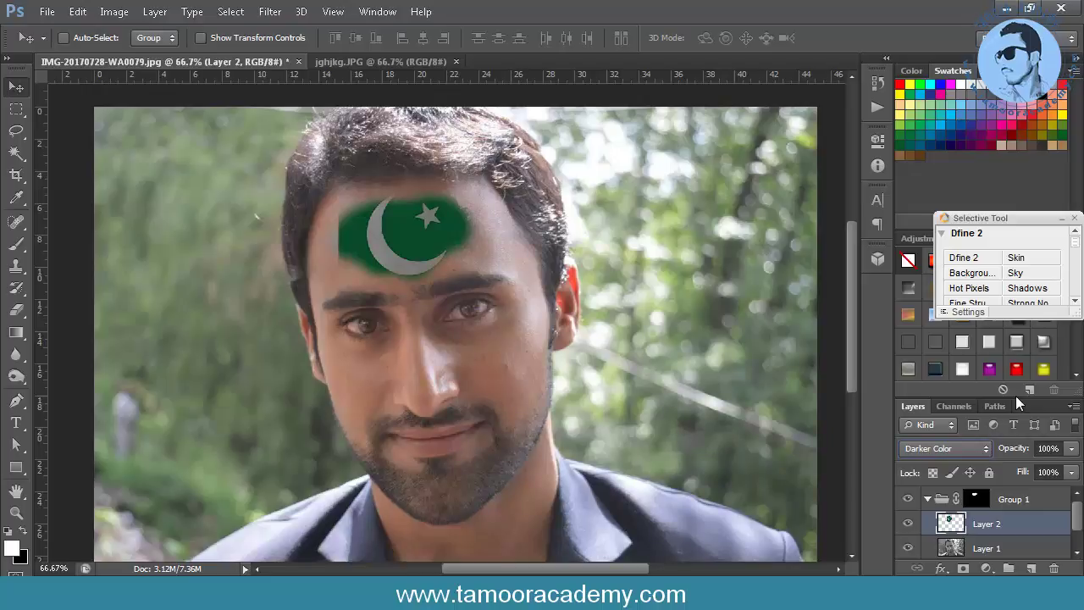
{"action": "key", "text": "shift+plus"}
{"action": "key", "text": "shift+plus"}
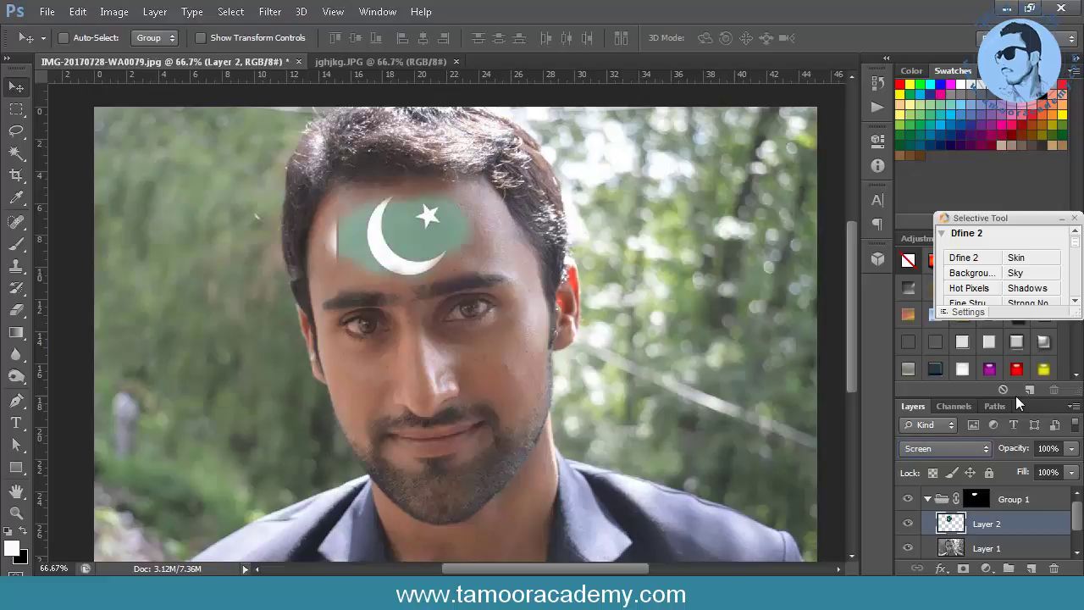
{"action": "key", "text": "shift+plus"}
{"action": "key", "text": "shift+plus"}
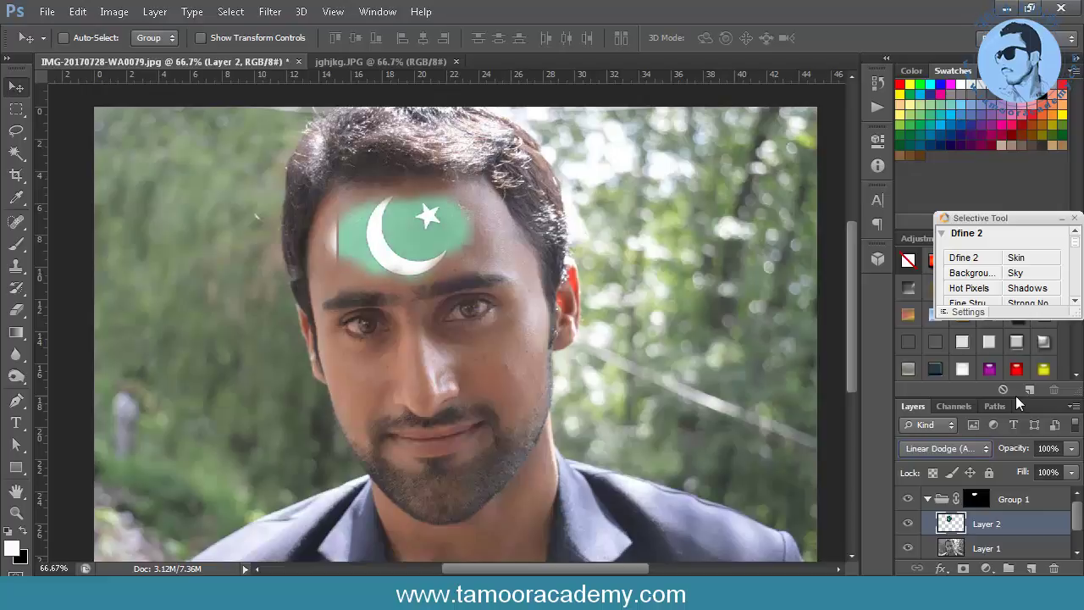
{"action": "key", "text": "shift+plus"}
{"action": "key", "text": "shift+plus"}
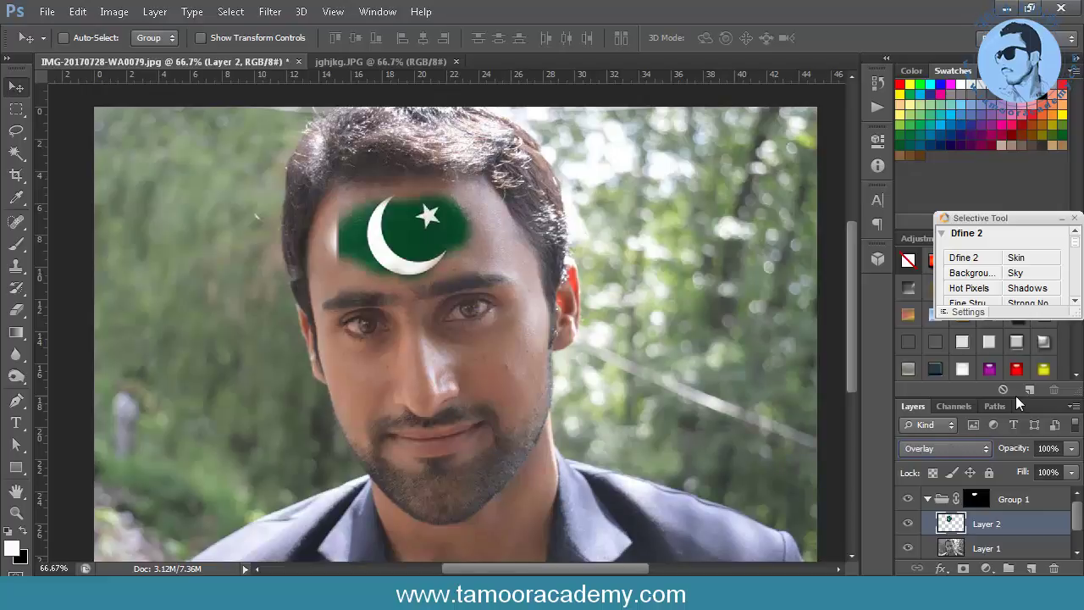
{"action": "key", "text": "shift+plus"}
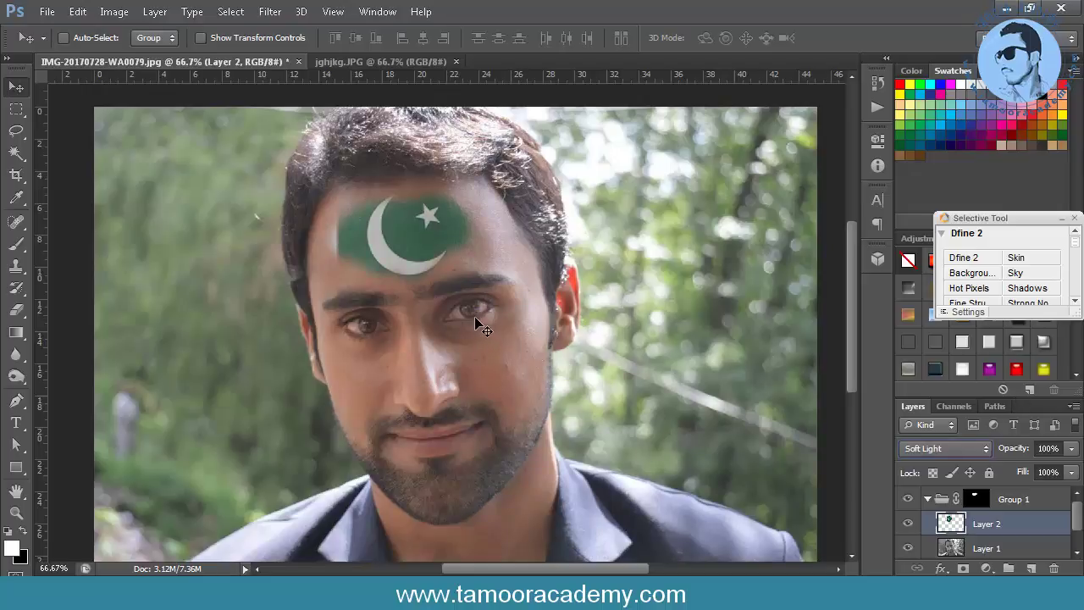
- Shrink the flag to about 95% and set Layer 2's opacity to 93%
{"action": "key", "text": "ctrl+t"}
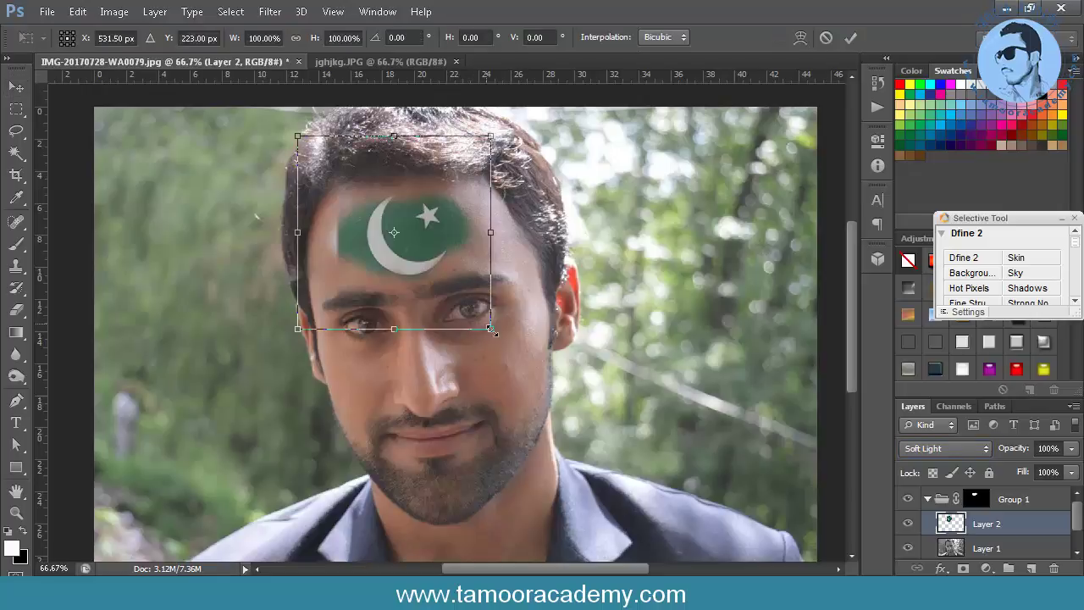
{"action": "left_click_drag", "start_coordinate": [492, 330], "coordinate": [487, 324]}
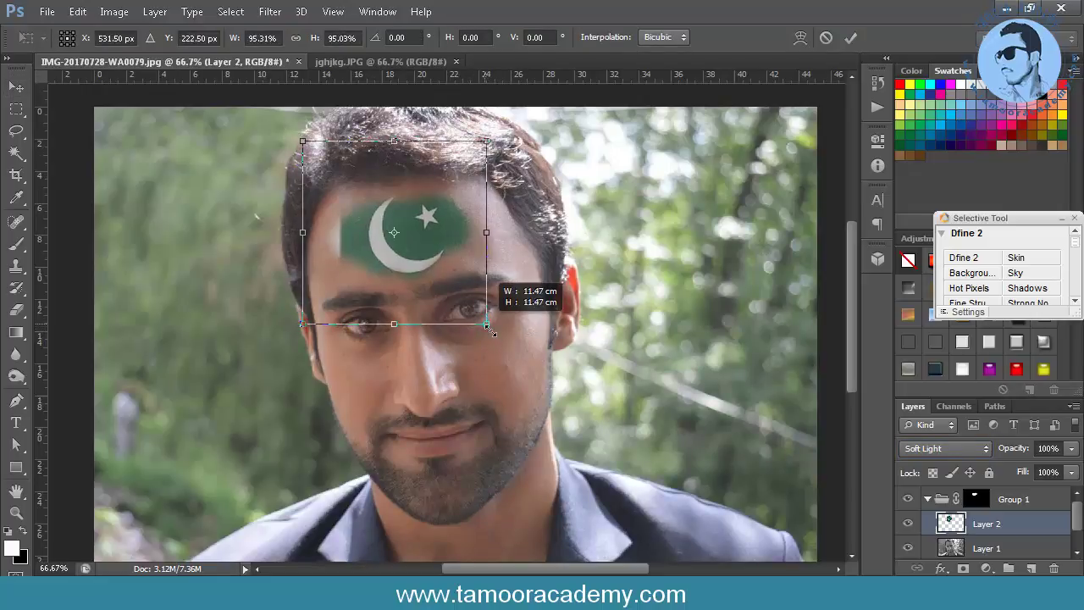
{"action": "key", "text": "Return"}
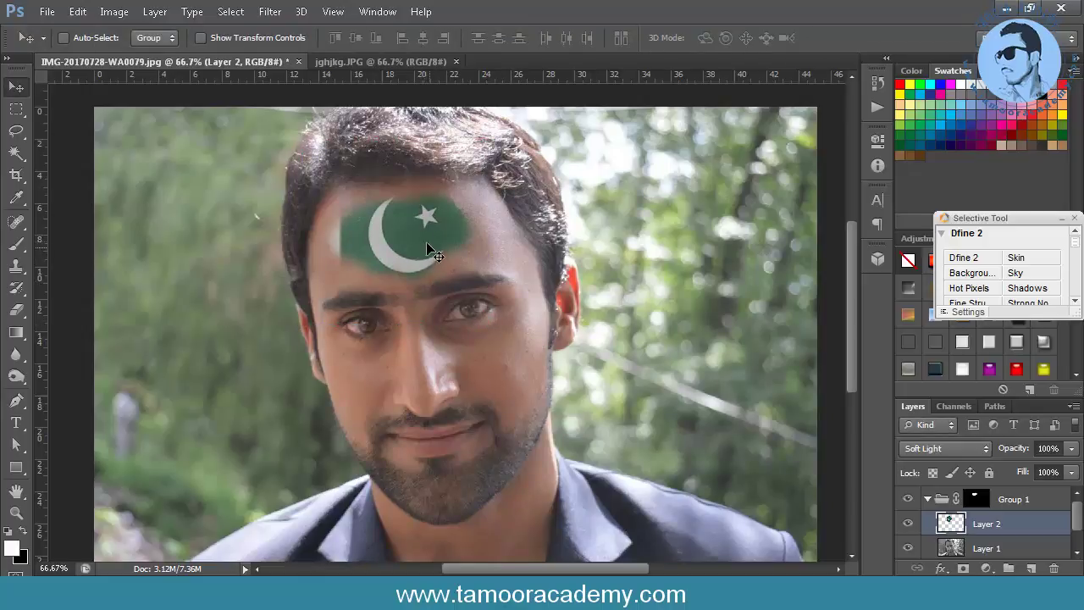
{"action": "left_click", "coordinate": [1072, 449]}
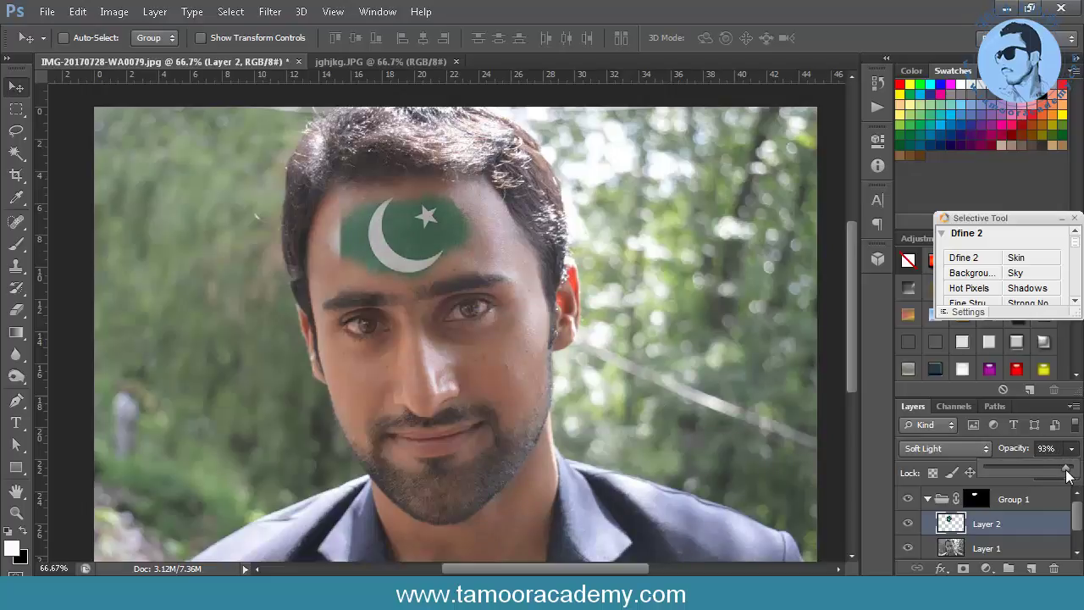
{"action": "left_click", "coordinate": [1074, 458]}
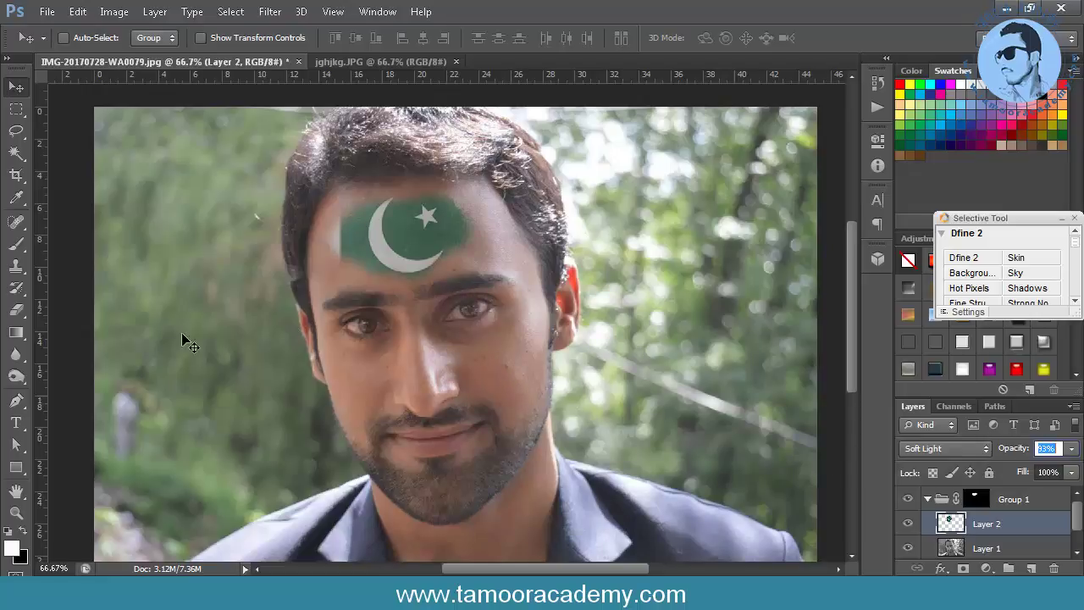
- Soften the flag's right and lower-left edges with the Blur Tool
{"action": "right_click", "coordinate": [16, 354]}
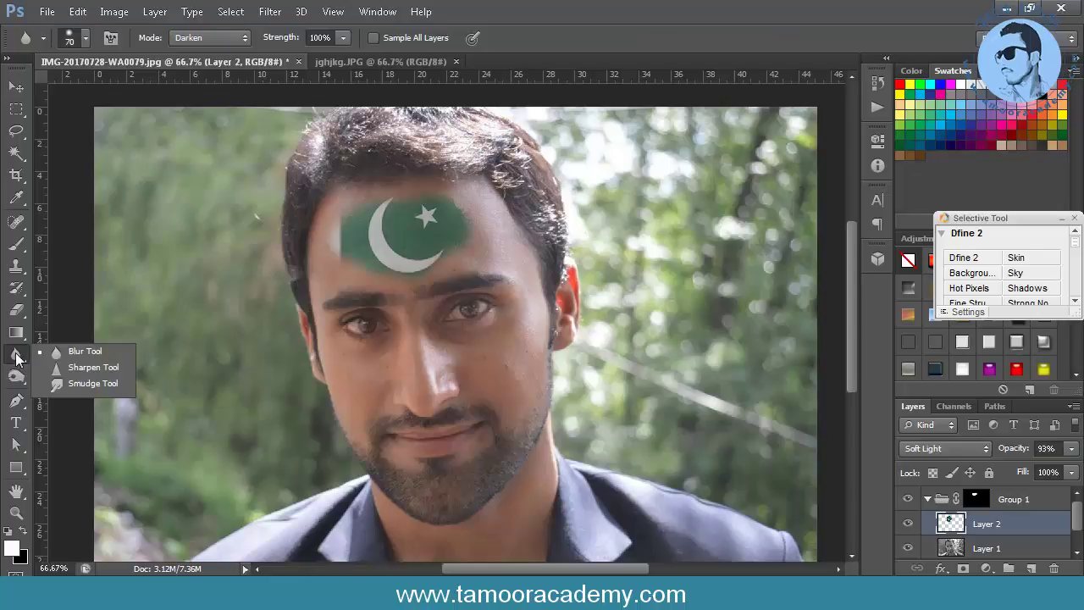
{"action": "left_click", "coordinate": [59, 348]}
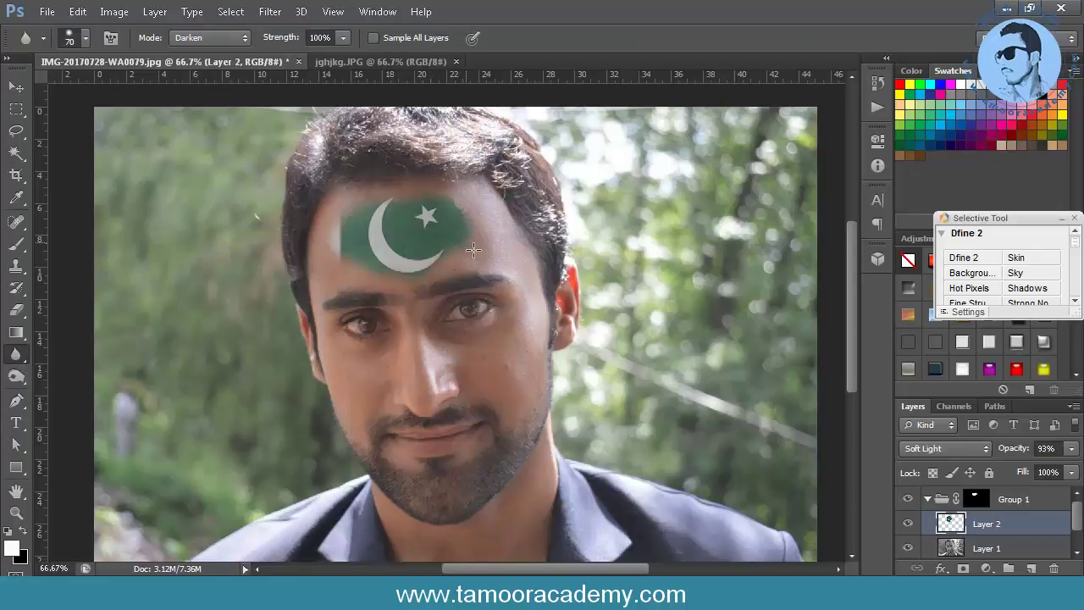
{"action": "left_click_drag", "start_coordinate": [465, 244], "coordinate": [495, 254]}
{"action": "left_click_drag", "start_coordinate": [494, 254], "coordinate": [483, 251]}
{"action": "left_click_drag", "start_coordinate": [415, 209], "coordinate": [342, 281]}
- Duplicate Layer 2, then delete the copy so a single flag layer remains
{"action": "key", "text": "ctrl+j"}
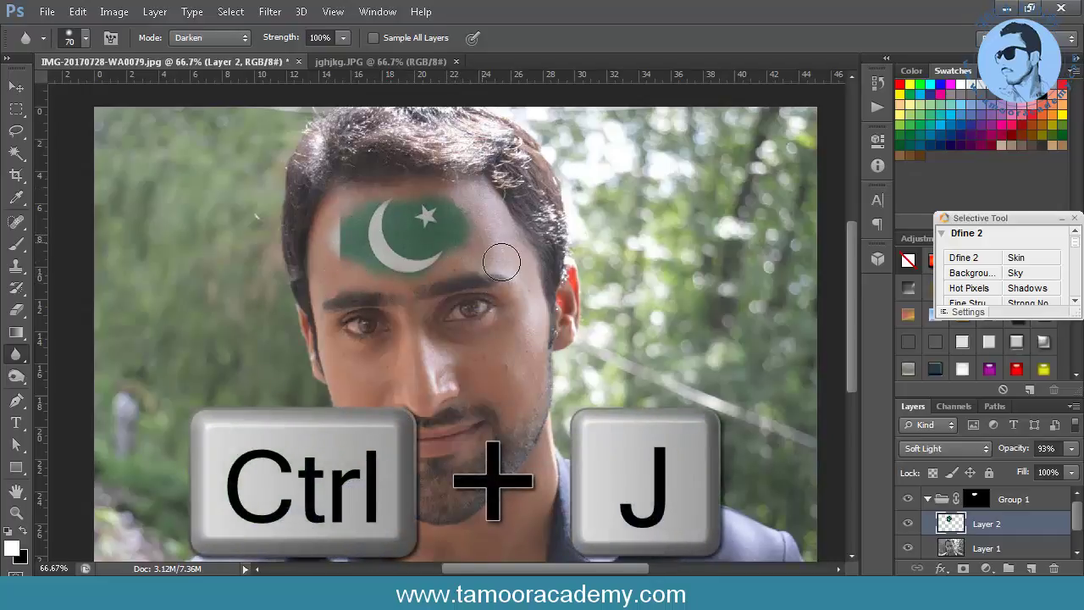
{"action": "left_click_drag", "start_coordinate": [501, 262], "coordinate": [381, 213]}
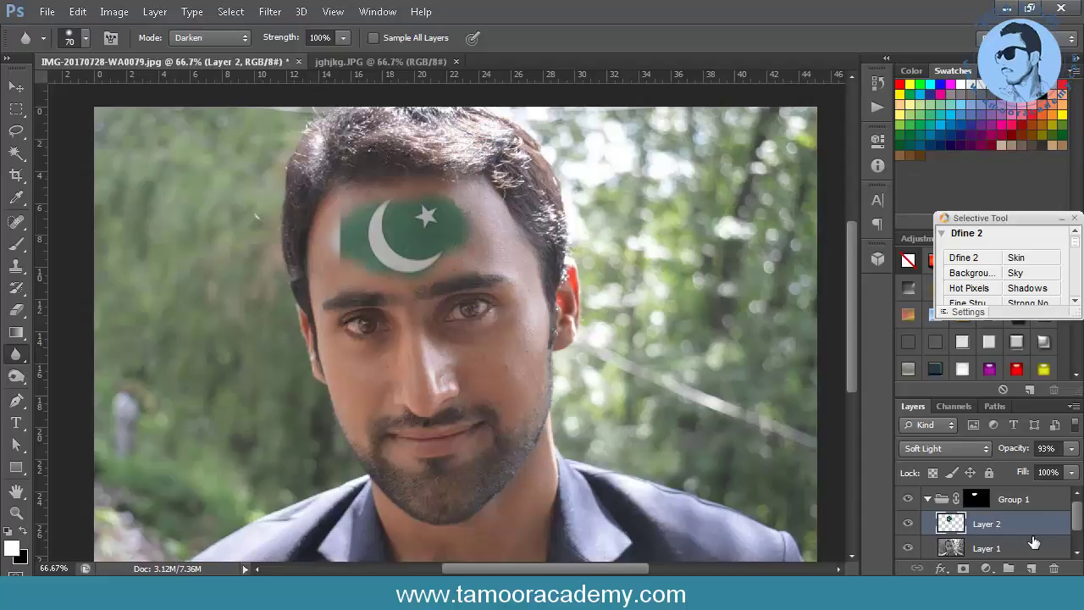
{"action": "key", "text": "ctrl+j"}
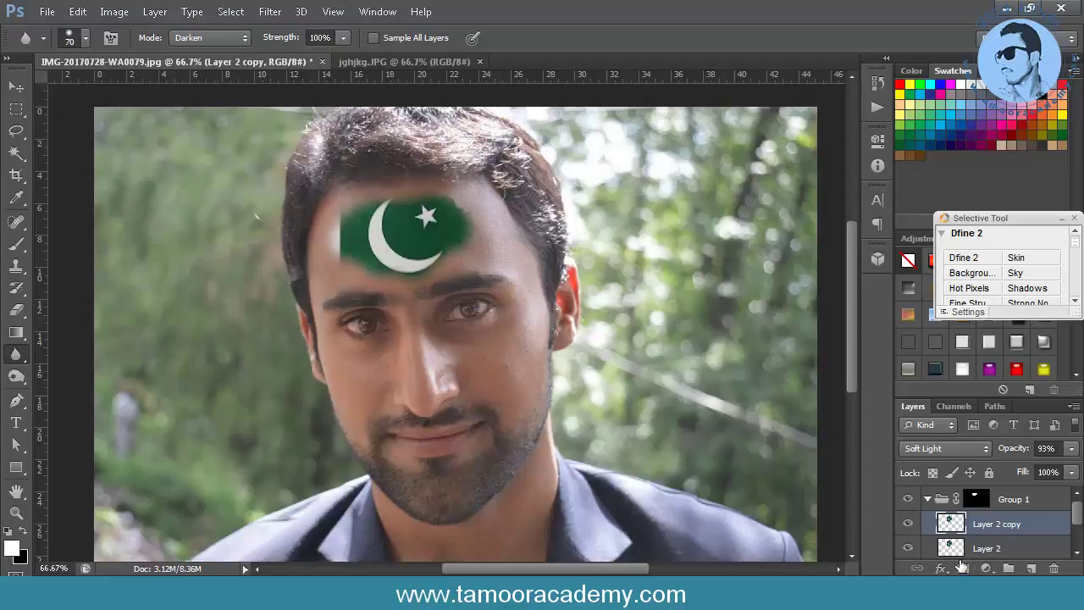
{"action": "key", "text": "Delete"}
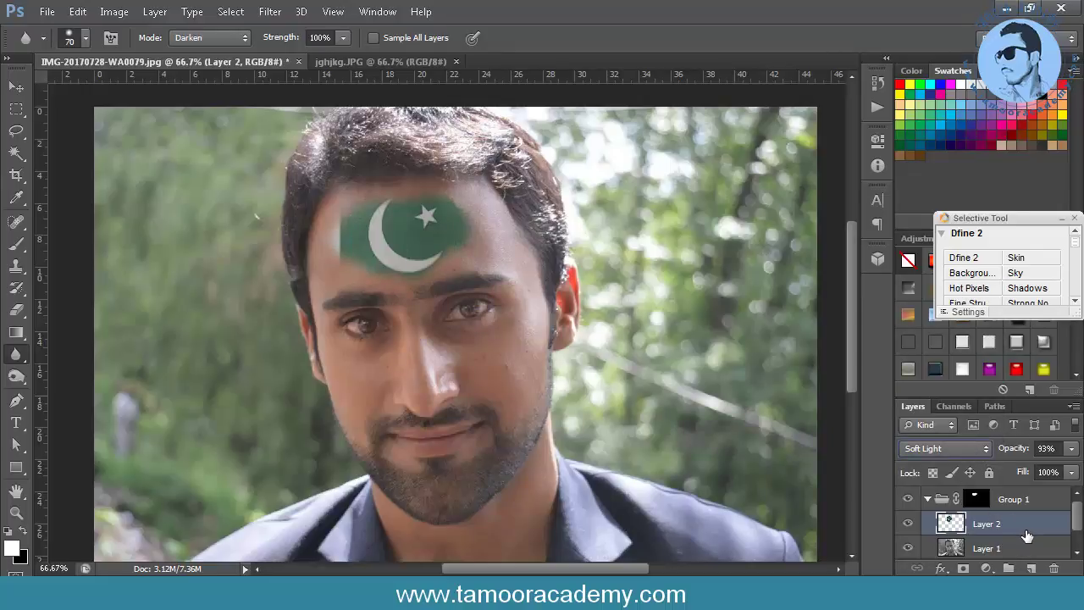
- Apply a Gaussian Blur with a 0.8-pixel radius to Layer 2's flag
{"action": "left_click", "coordinate": [271, 12]}
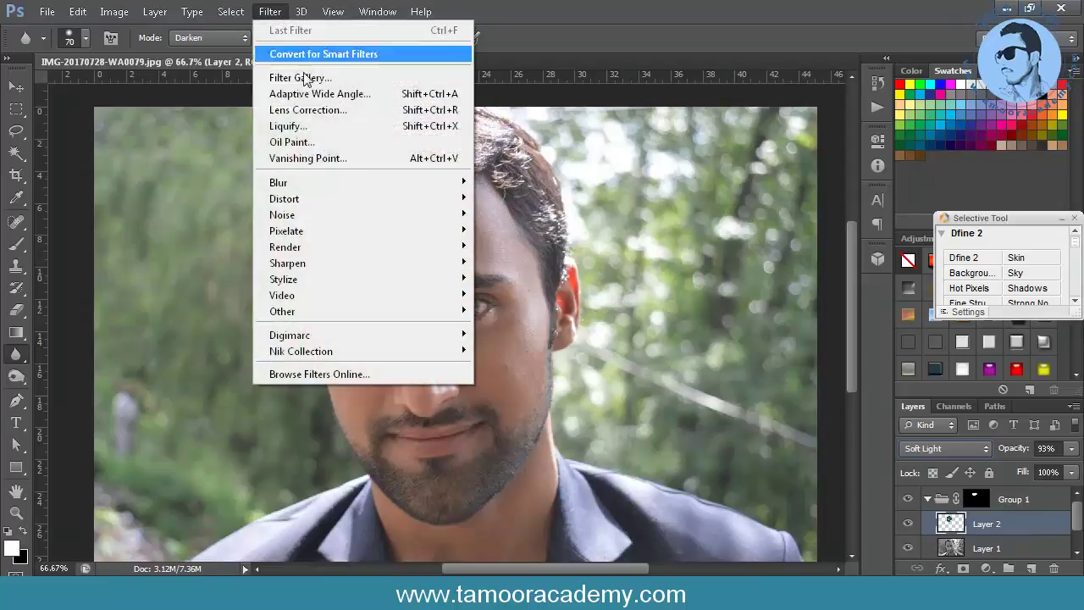
{"action": "mouse_move", "coordinate": [360, 183]}
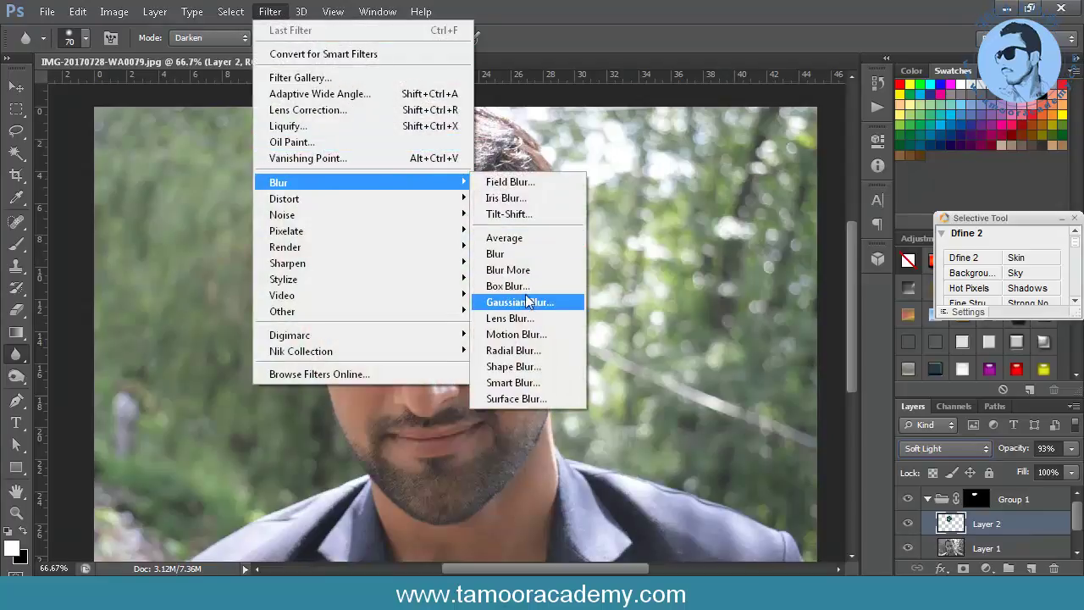
{"action": "left_click", "coordinate": [526, 302]}
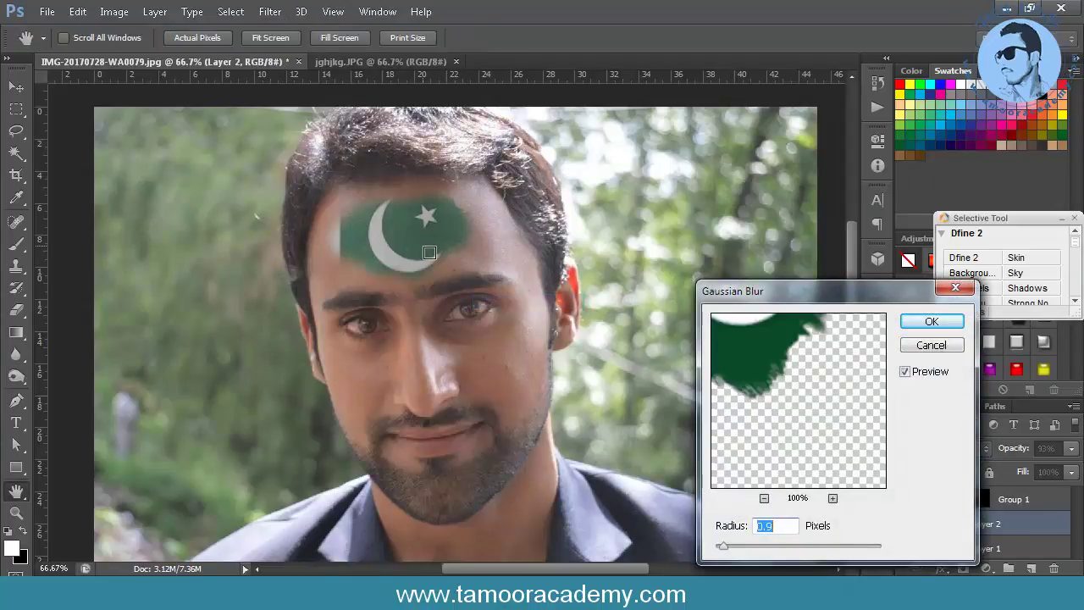
{"action": "left_click", "coordinate": [745, 545]}
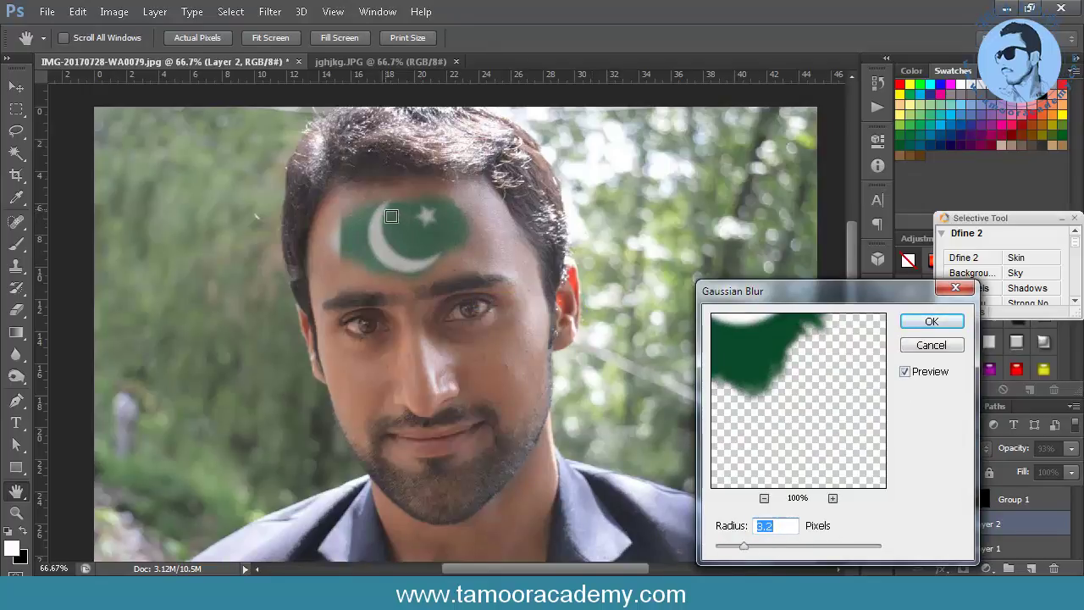
{"action": "left_click", "coordinate": [723, 545]}
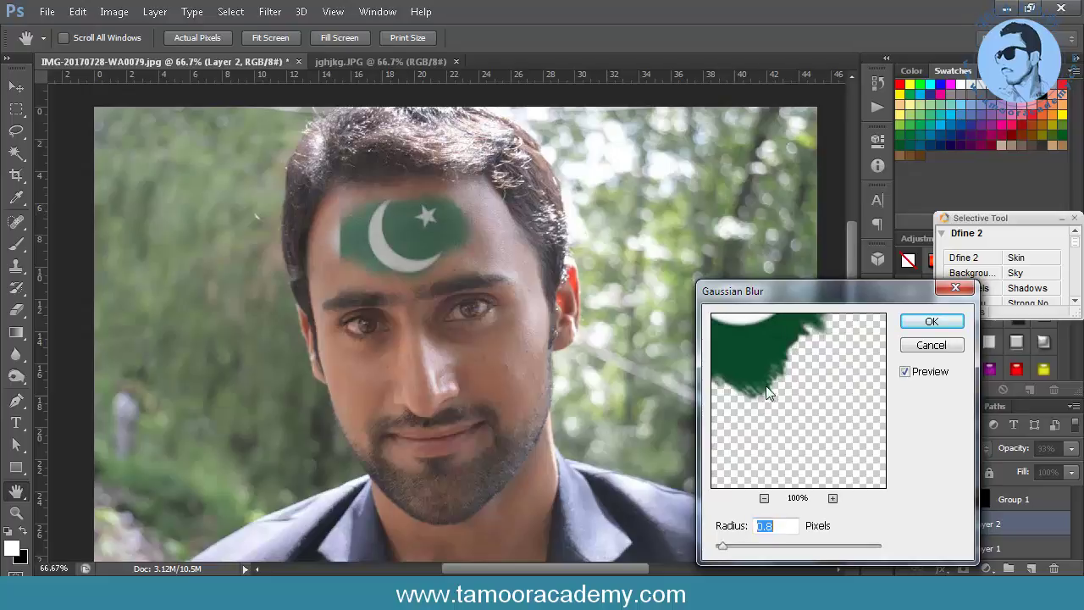
{"action": "left_click_drag", "start_coordinate": [767, 393], "coordinate": [787, 440]}
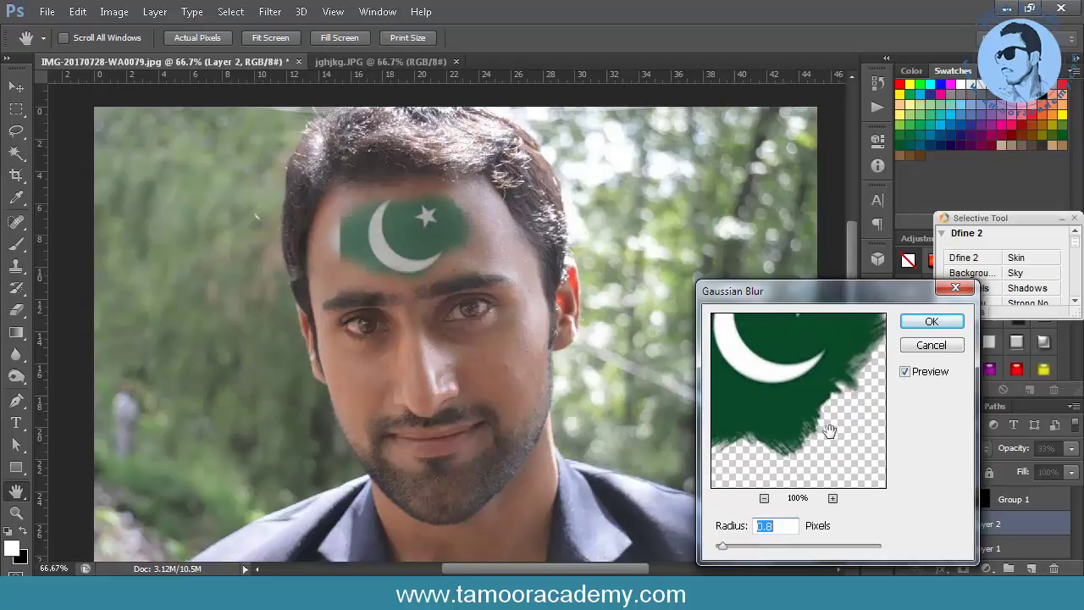
{"action": "left_click", "coordinate": [931, 321]}
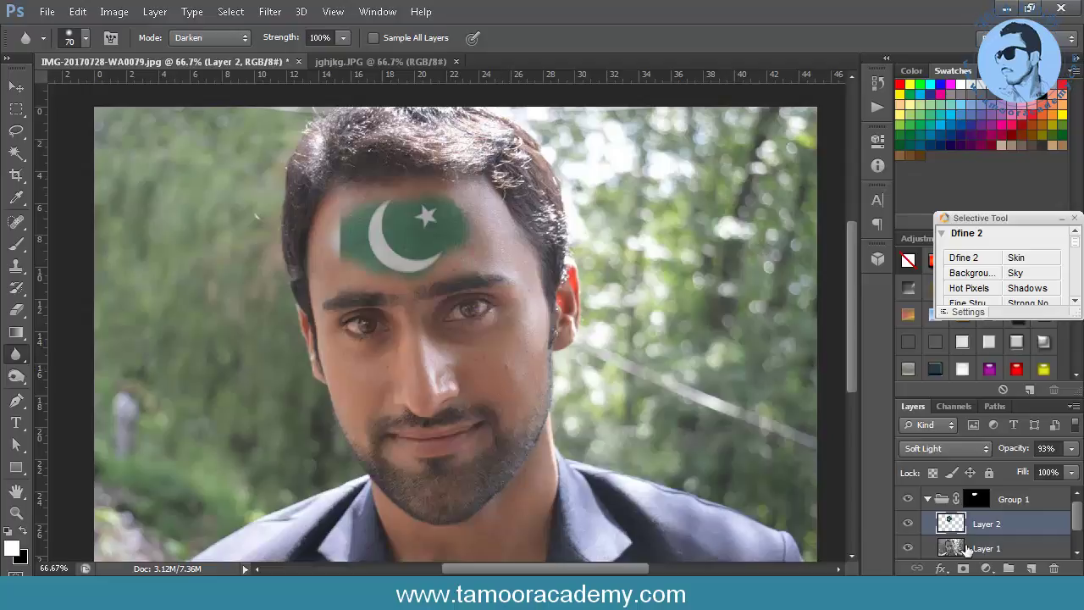
- Paint Group 1's mask with the brush across the nose and both cheeks
{"action": "left_click", "coordinate": [995, 503]}
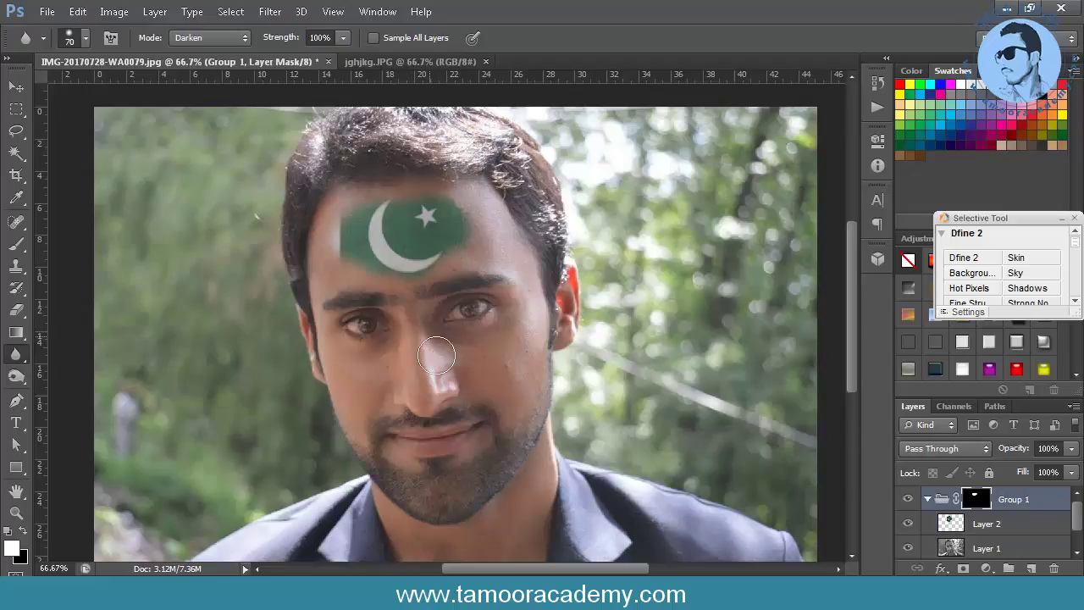
{"action": "key", "text": "b"}
{"action": "mouse_move", "coordinate": [456, 367]}
{"action": "left_mouse_down"}
{"action": "mouse_move", "coordinate": [539, 377]}
{"action": "mouse_move", "coordinate": [356, 372]}
{"action": "mouse_move", "coordinate": [520, 393]}
{"action": "mouse_move", "coordinate": [545, 340]}
{"action": "mouse_move", "coordinate": [544, 419]}
{"action": "left_mouse_up"}
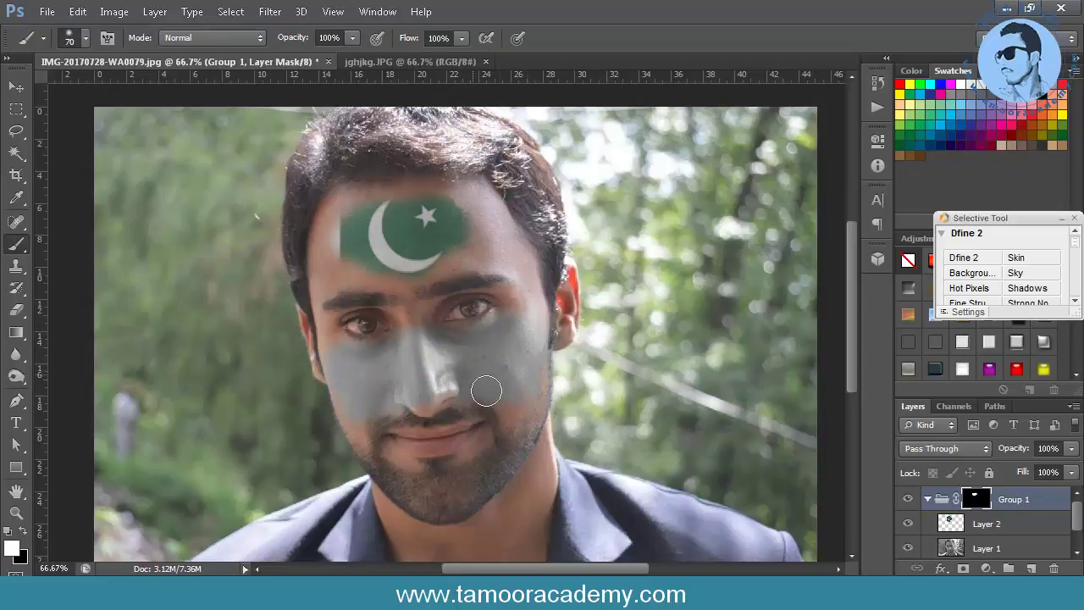
- With the Move tool, select Layer 2, the flag layer, from the canvas
{"action": "left_click", "coordinate": [14, 91]}
{"action": "right_click", "coordinate": [378, 237]}
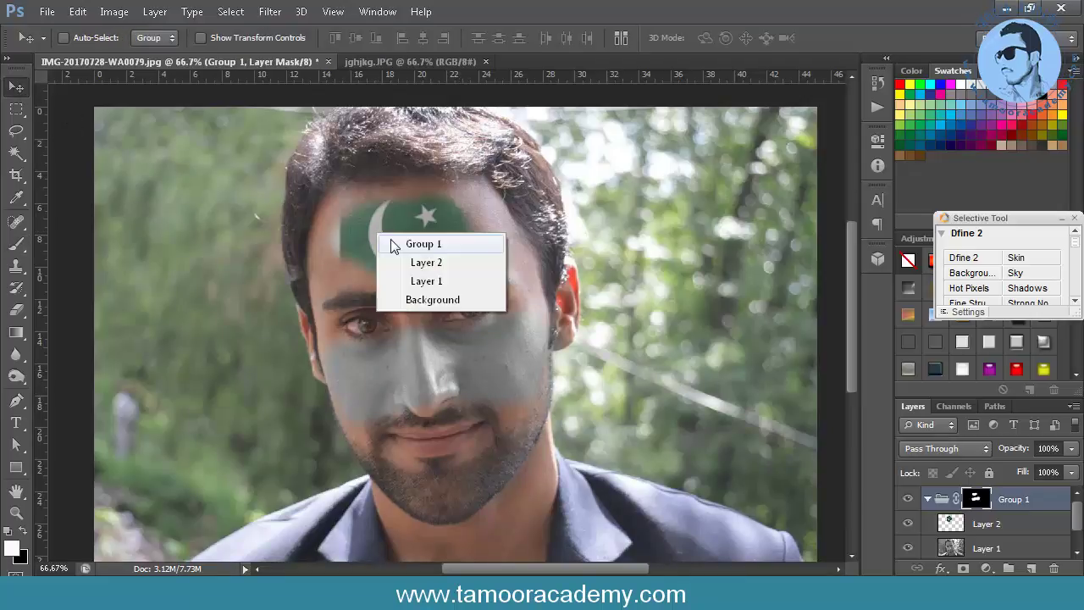
{"action": "left_click", "coordinate": [1026, 537]}
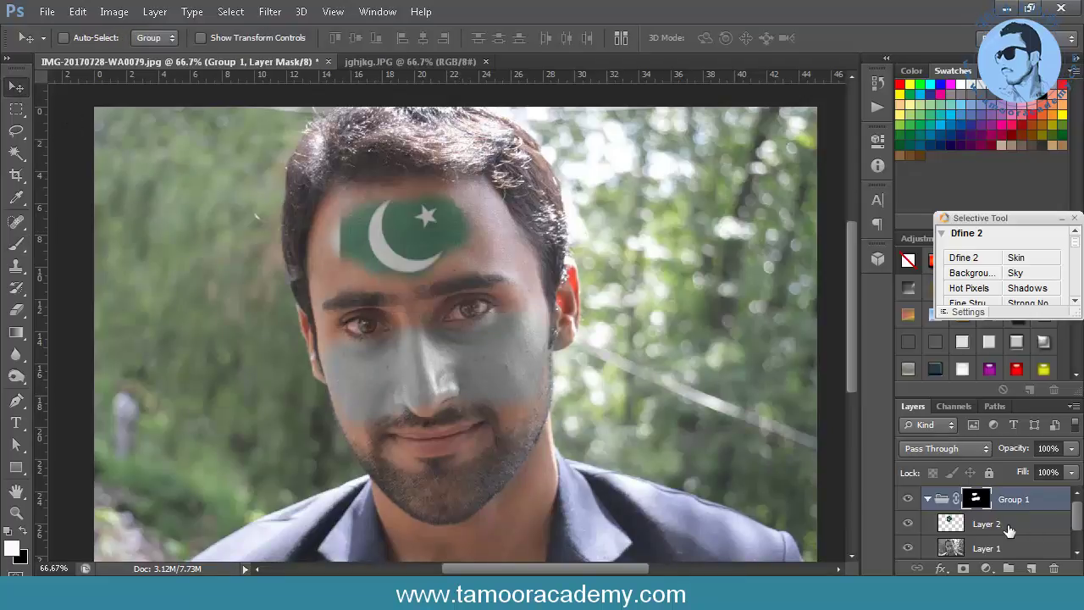
{"action": "left_click", "coordinate": [1008, 525]}
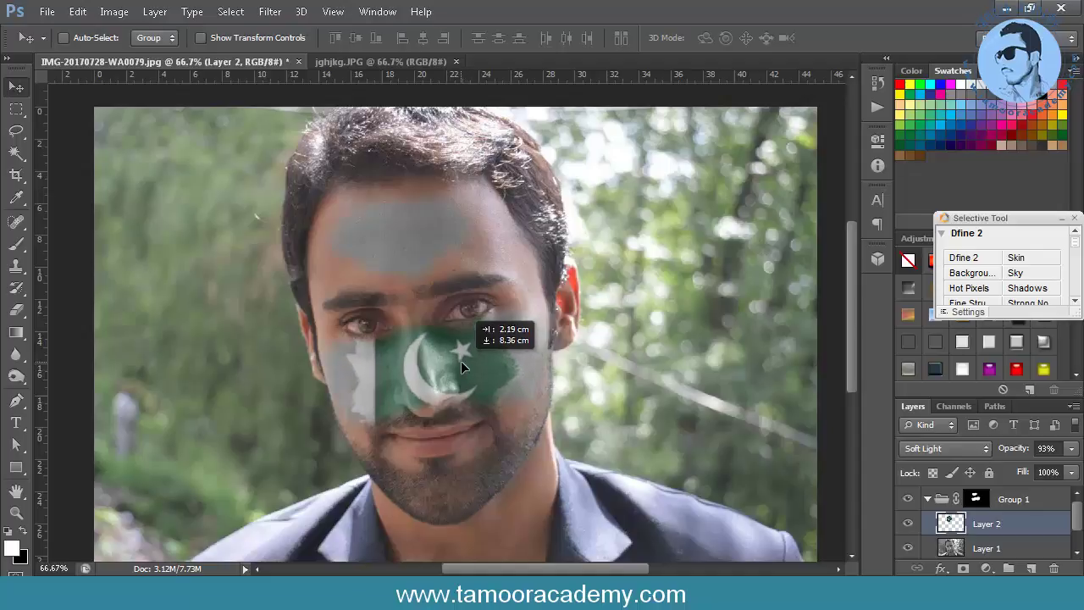
- Drag Layer 2's flag down over the nose and cheeks and enlarge it to roughly 129%
{"action": "left_click_drag", "start_coordinate": [467, 368], "coordinate": [457, 360]}
{"action": "key", "text": "ctrl+t"}
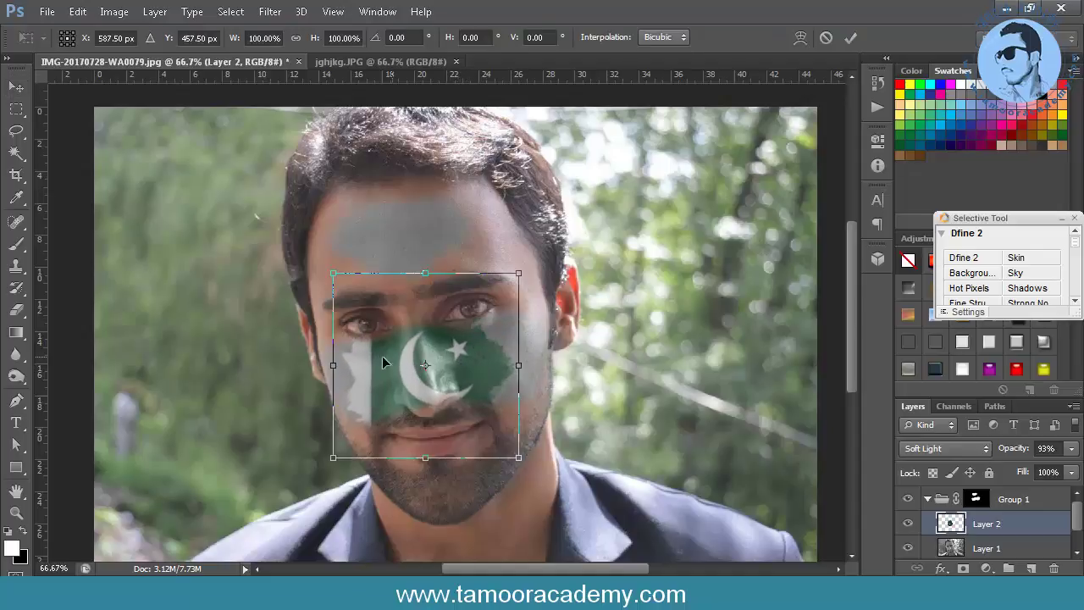
{"action": "left_click_drag", "start_coordinate": [333, 274], "coordinate": [286, 280]}
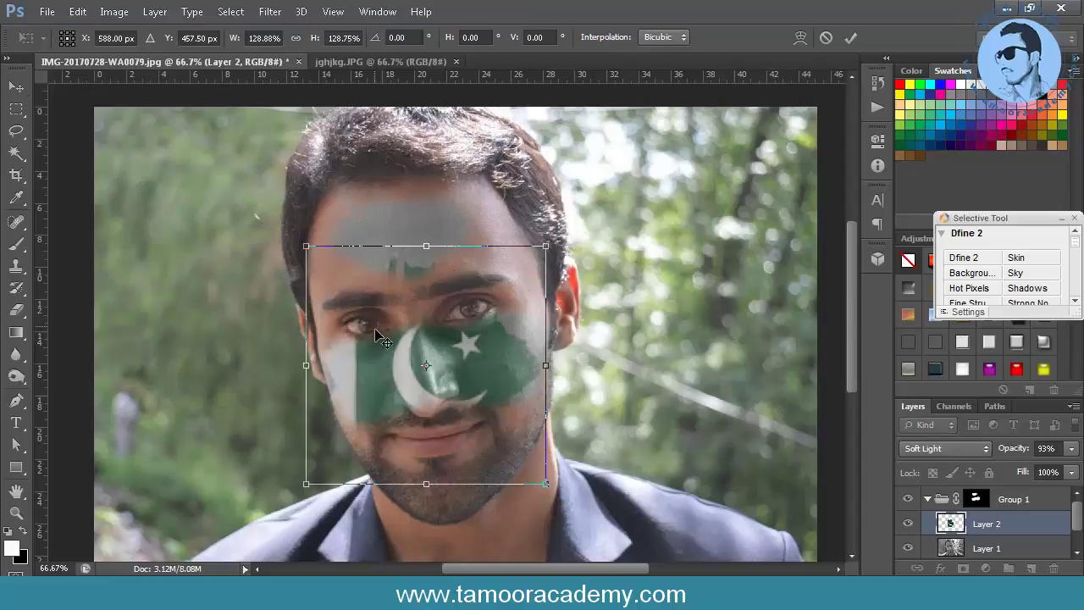
{"action": "key", "text": "Return"}
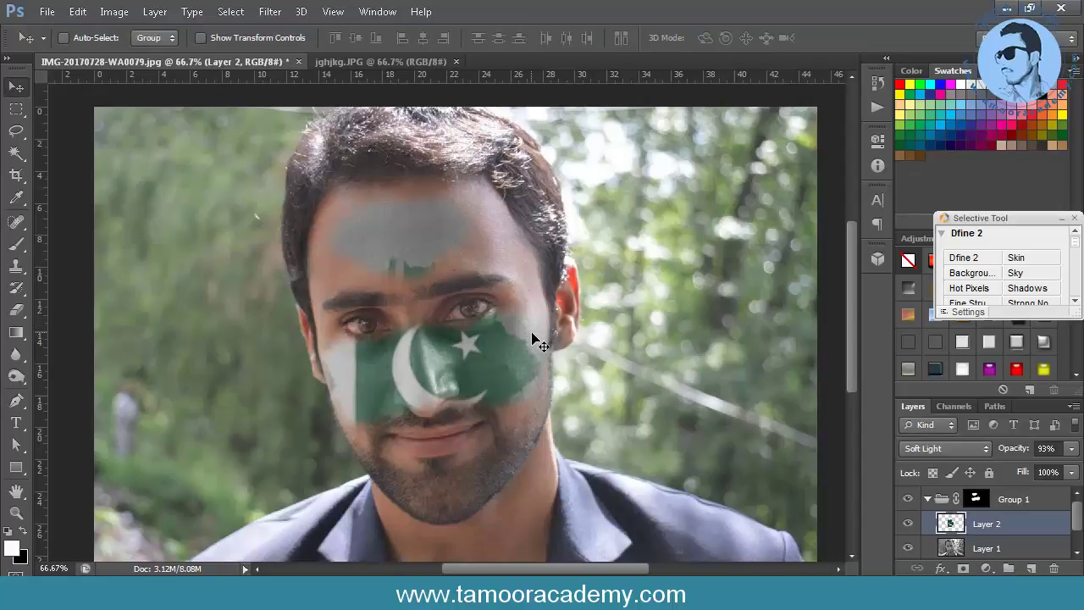
- With a size-125 eraser on Group 1's mask, erase flag overflow on the right jaw, left cheek and forehead
{"action": "key", "text": "e"}
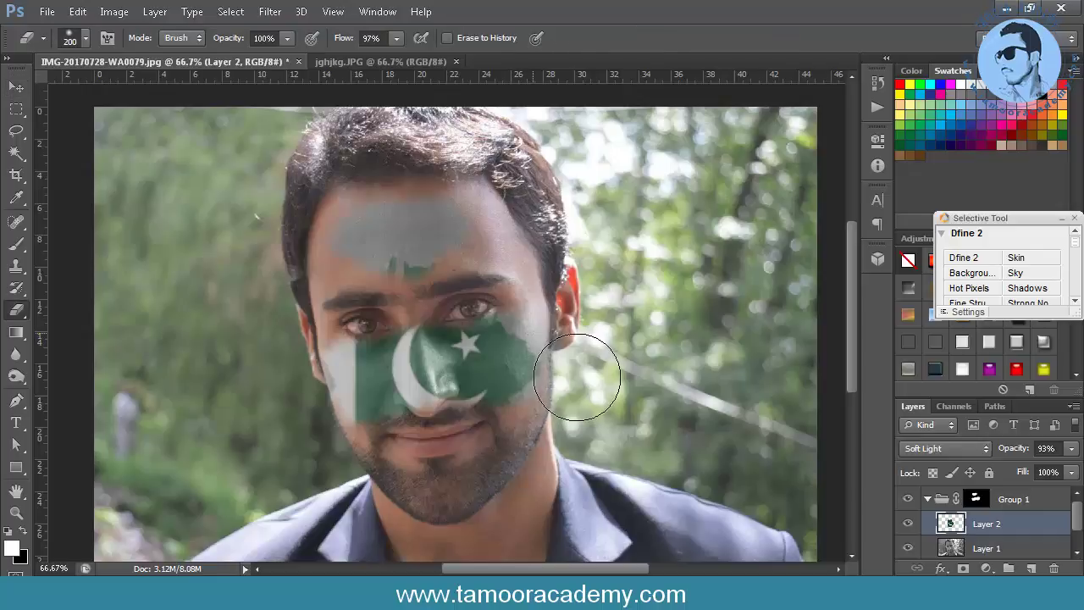
{"action": "key", "text": "bracketleft"}
{"action": "key", "text": "bracketleft"}
{"action": "key", "text": "bracketleft"}
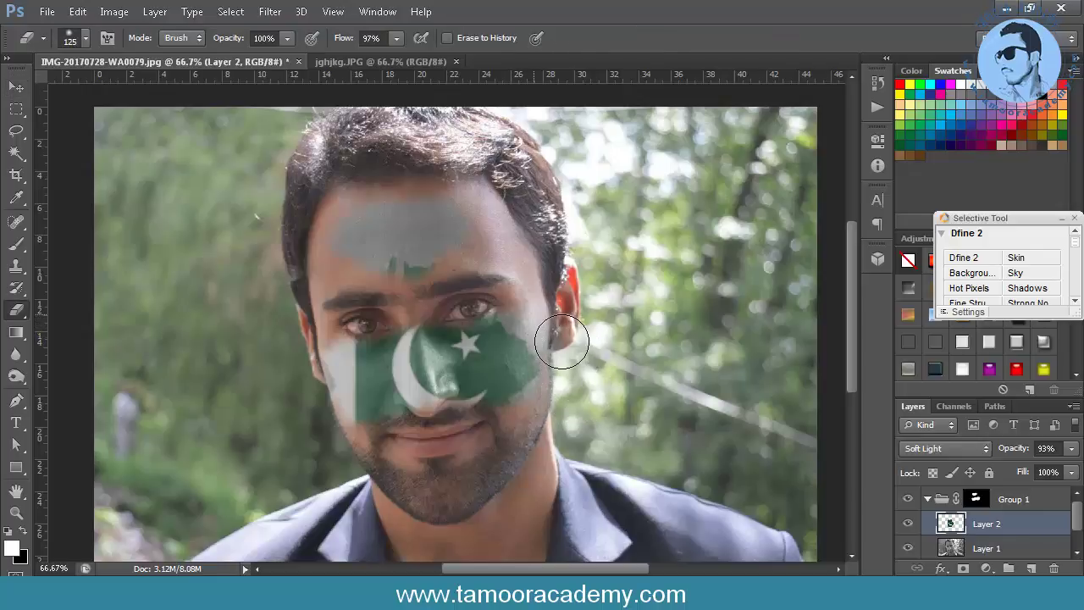
{"action": "left_click", "coordinate": [976, 499]}
{"action": "mouse_move", "coordinate": [558, 331]}
{"action": "left_mouse_down"}
{"action": "mouse_move", "coordinate": [579, 410]}
{"action": "mouse_move", "coordinate": [569, 424]}
{"action": "left_mouse_up"}
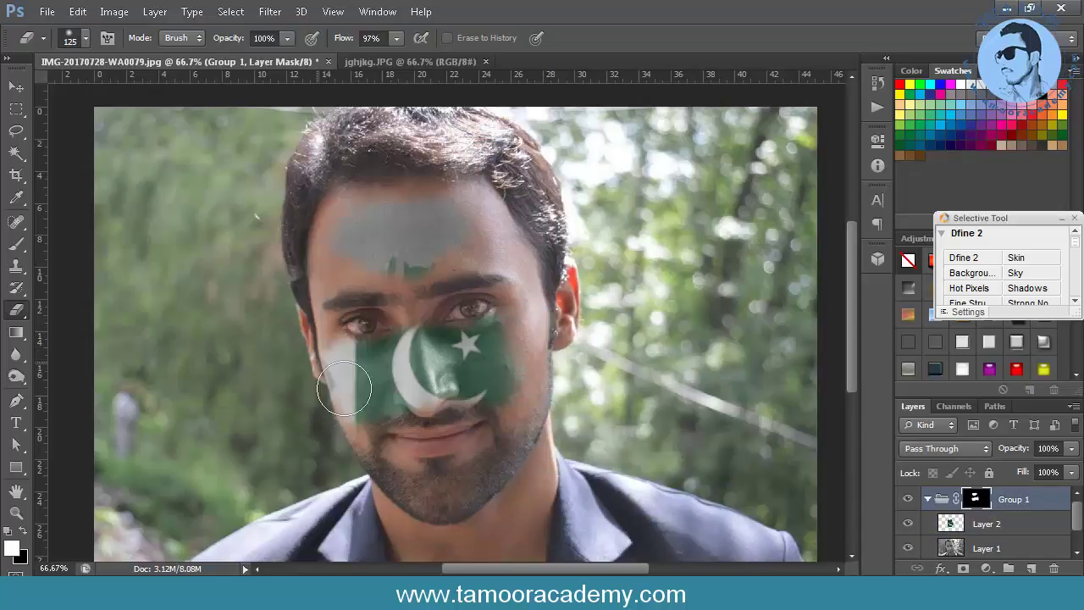
{"action": "left_click_drag", "start_coordinate": [344, 387], "coordinate": [337, 422]}
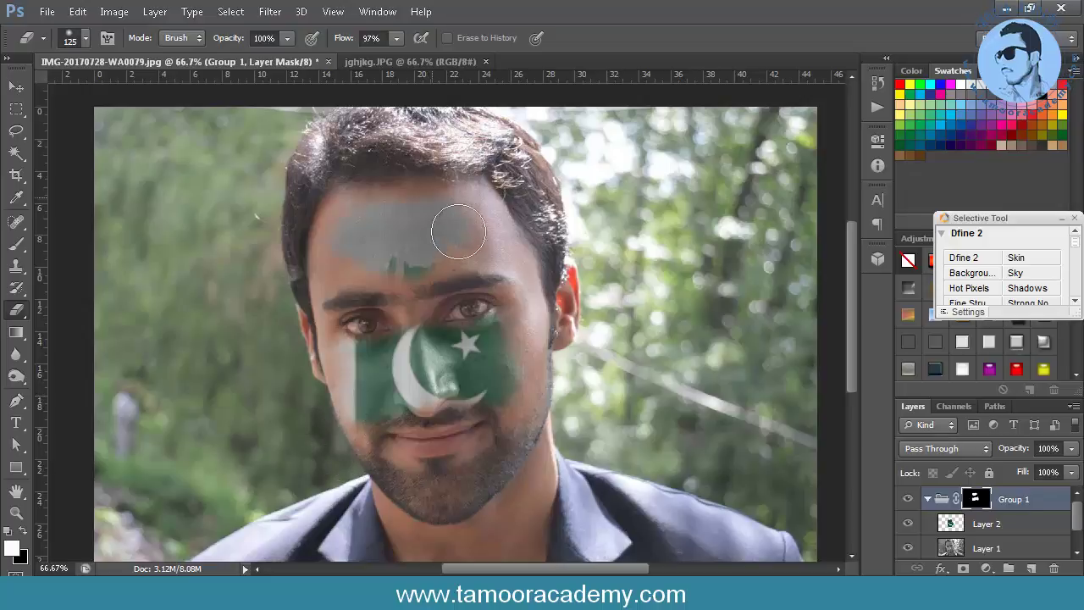
{"action": "mouse_move", "coordinate": [458, 230]}
{"action": "left_mouse_down"}
{"action": "mouse_move", "coordinate": [430, 242]}
{"action": "mouse_move", "coordinate": [443, 235]}
{"action": "mouse_move", "coordinate": [437, 278]}
{"action": "mouse_move", "coordinate": [395, 266]}
{"action": "mouse_move", "coordinate": [431, 271]}
{"action": "mouse_move", "coordinate": [436, 262]}
{"action": "mouse_move", "coordinate": [403, 267]}
{"action": "left_mouse_up"}
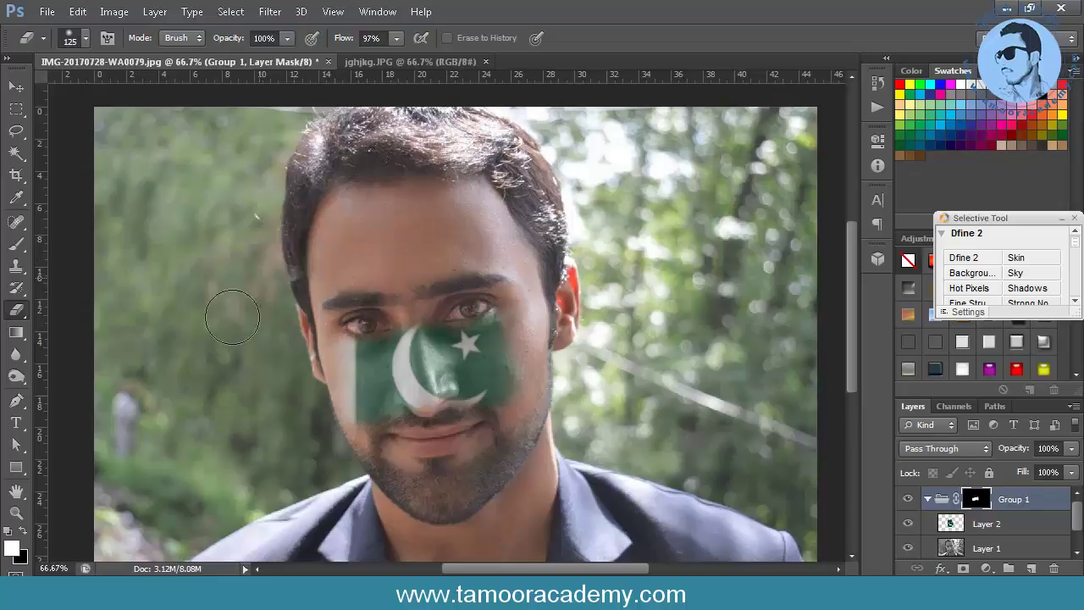
{"action": "left_click", "coordinate": [16, 88]}
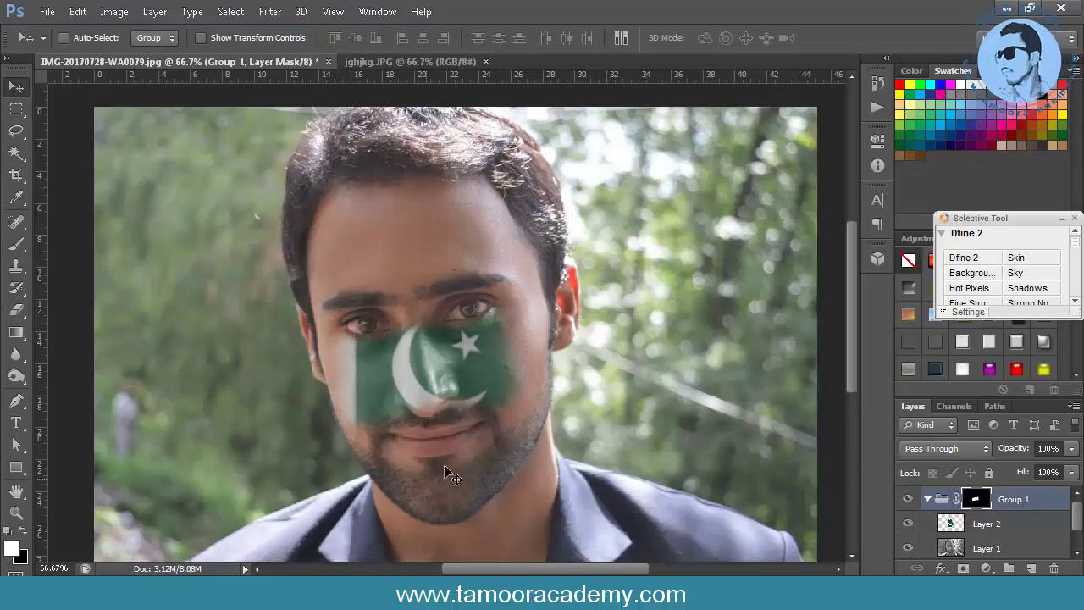